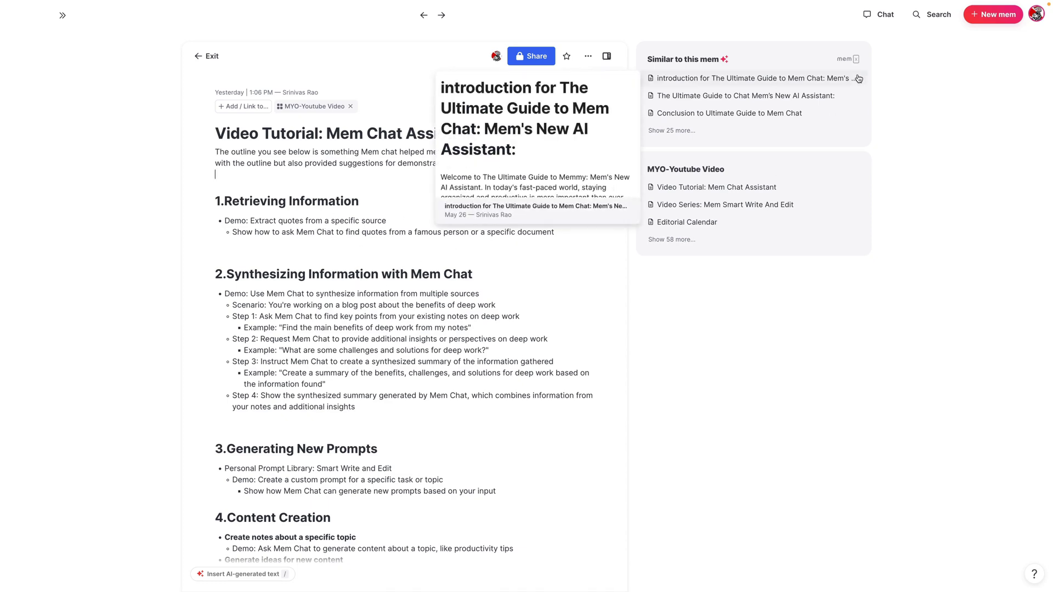
- Ask Mem Chat for the quote on underestimating change from the Explore Potential Career Paths note
left_click(878, 15)
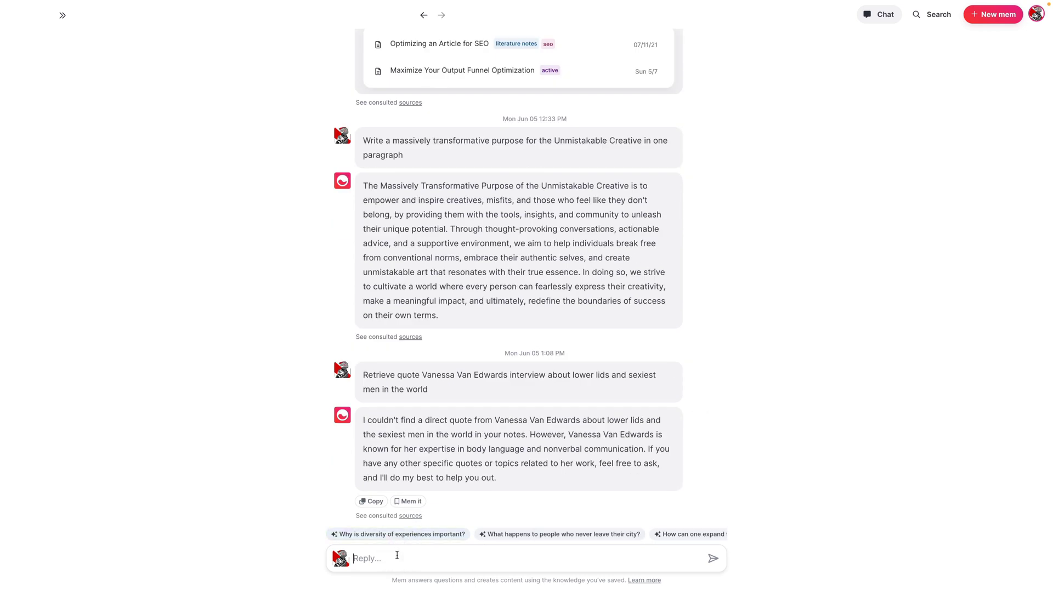
type("give me the david epstein quote about how we underestimate change at every point in our lives from the David Epstein transcript")
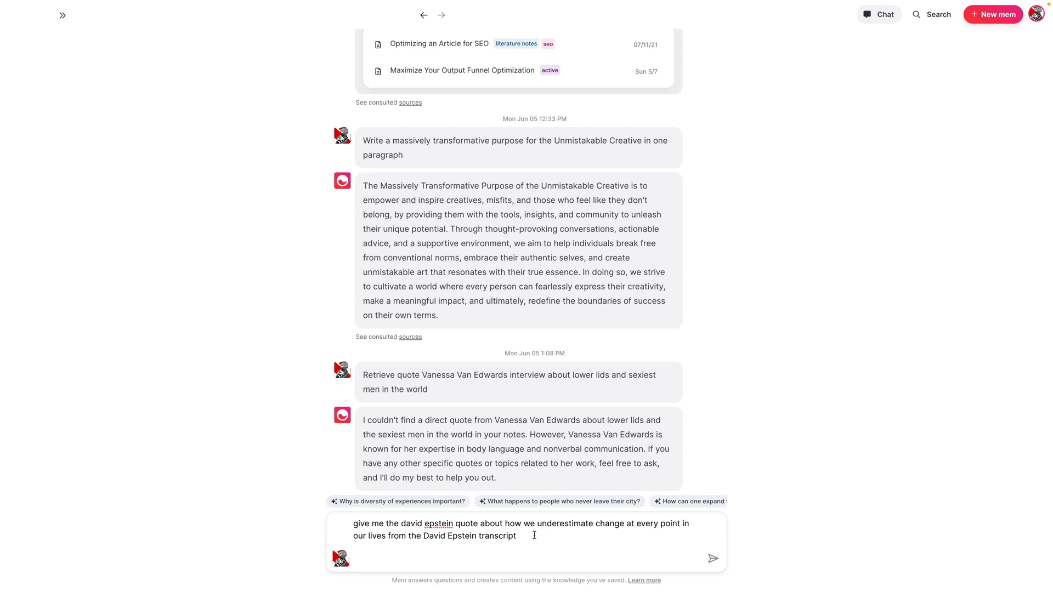
left_click(534, 536)
key("Return")
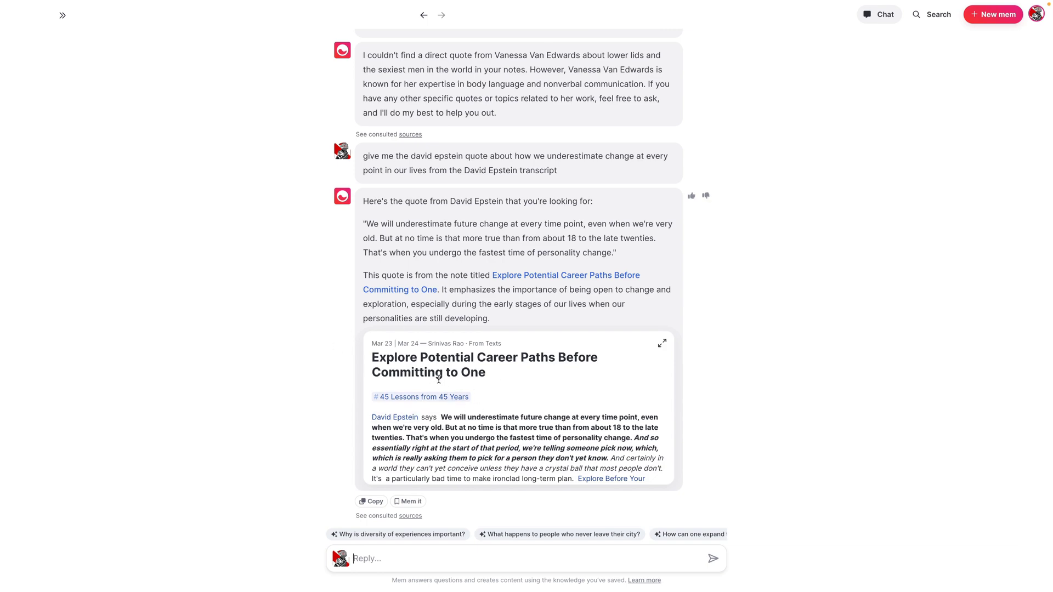
scroll(804, 322, "up", 10)
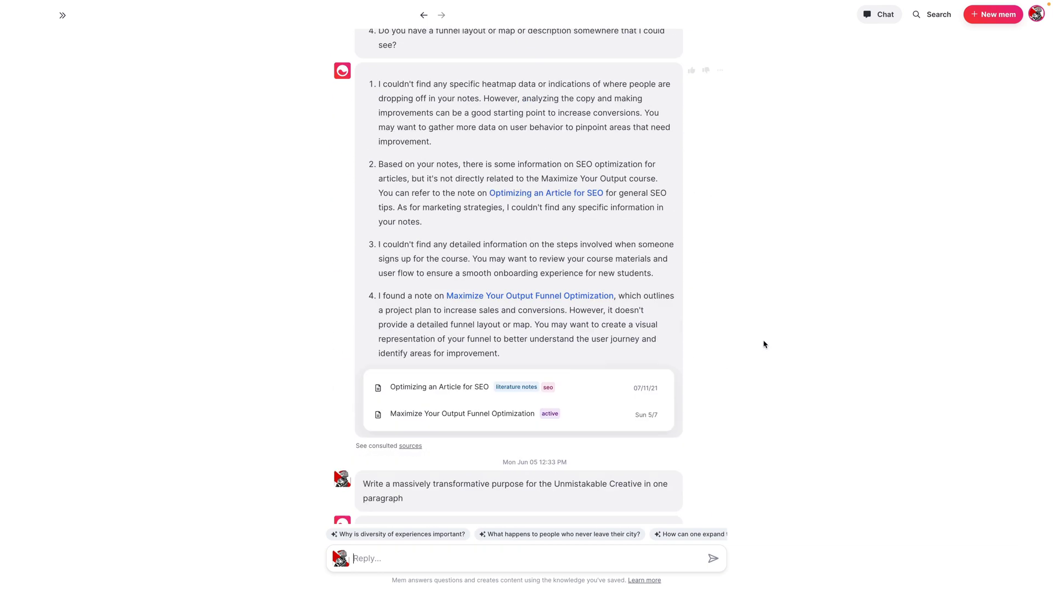
- Copy the outline's Step 1 example prompt about the benefits of deep work
left_click(425, 15)
scroll(381, 289, "down", 2)
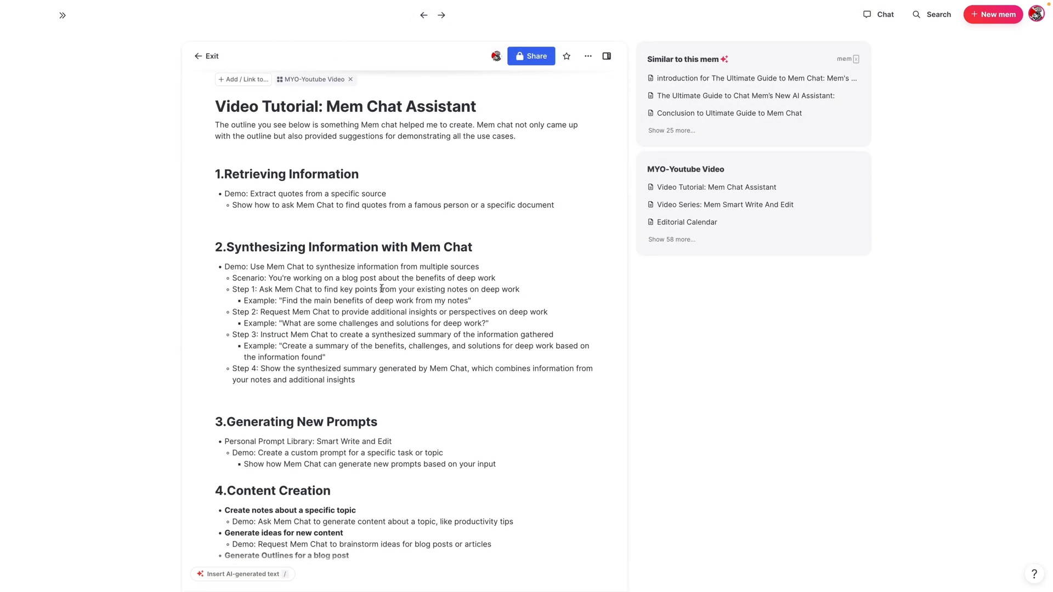
scroll(382, 289, "down", 1)
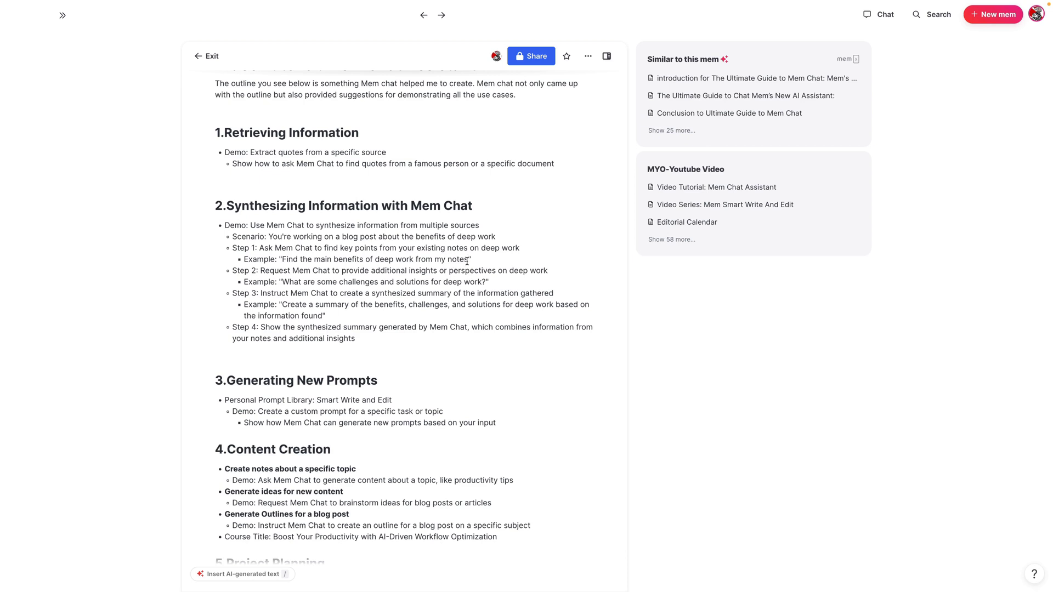
left_click_drag(468, 260, 356, 248)
left_click_drag(258, 232, 281, 259)
key("ctrl+c")
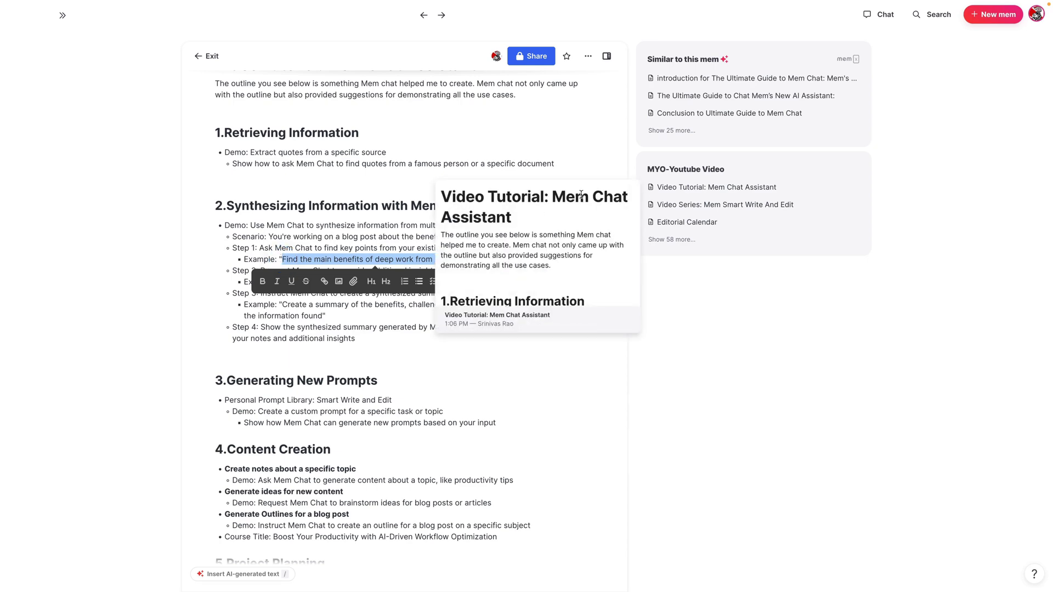
left_click(879, 14)
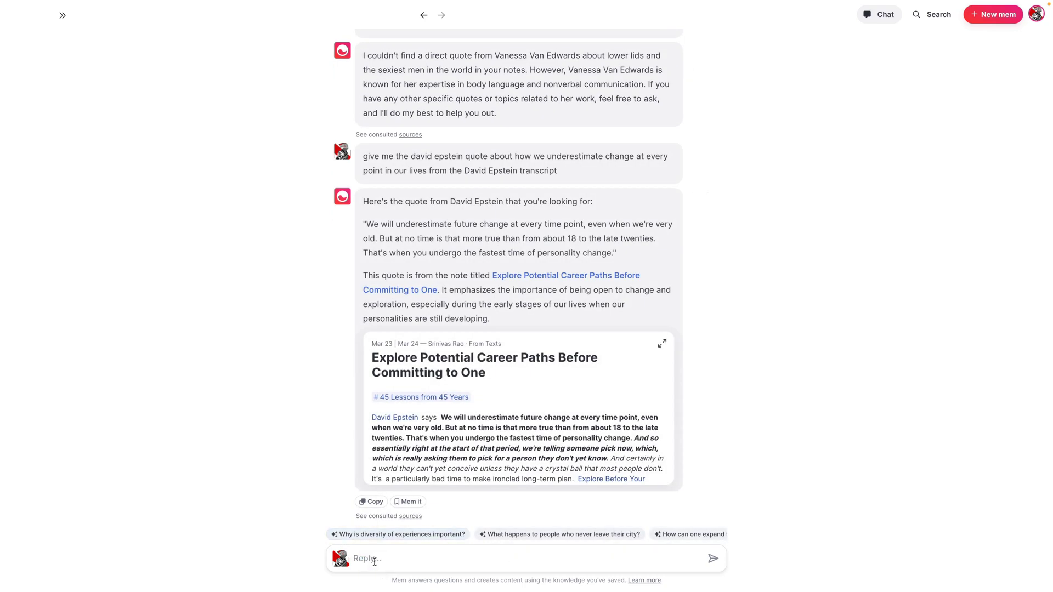
- Ask Mem Chat for the main benefits of deep work and save its answer as a mem
left_click(374, 558)
key("ctrl+v")
key("Return")
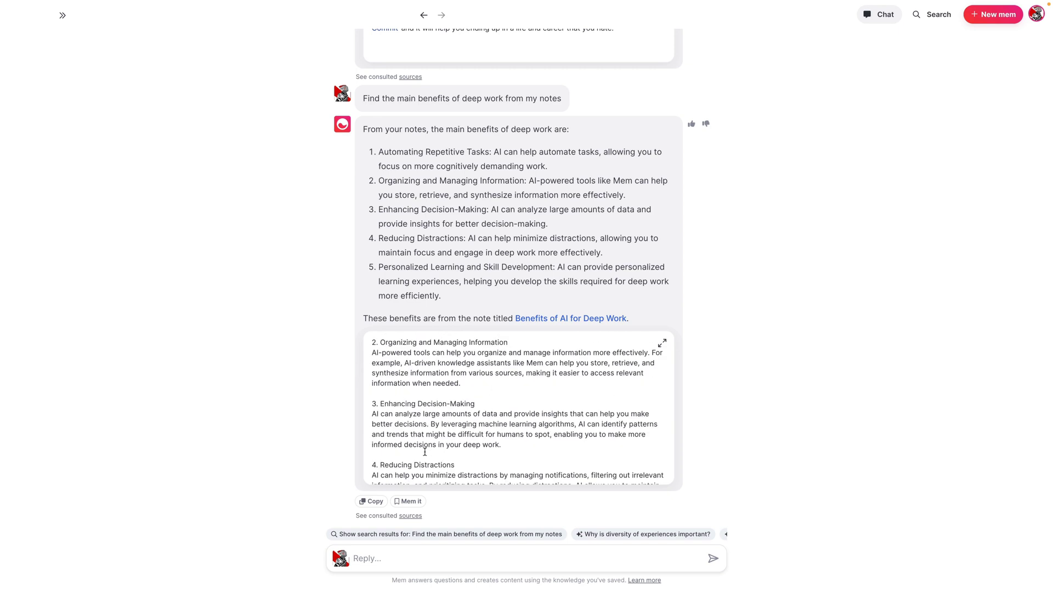
left_click(409, 501)
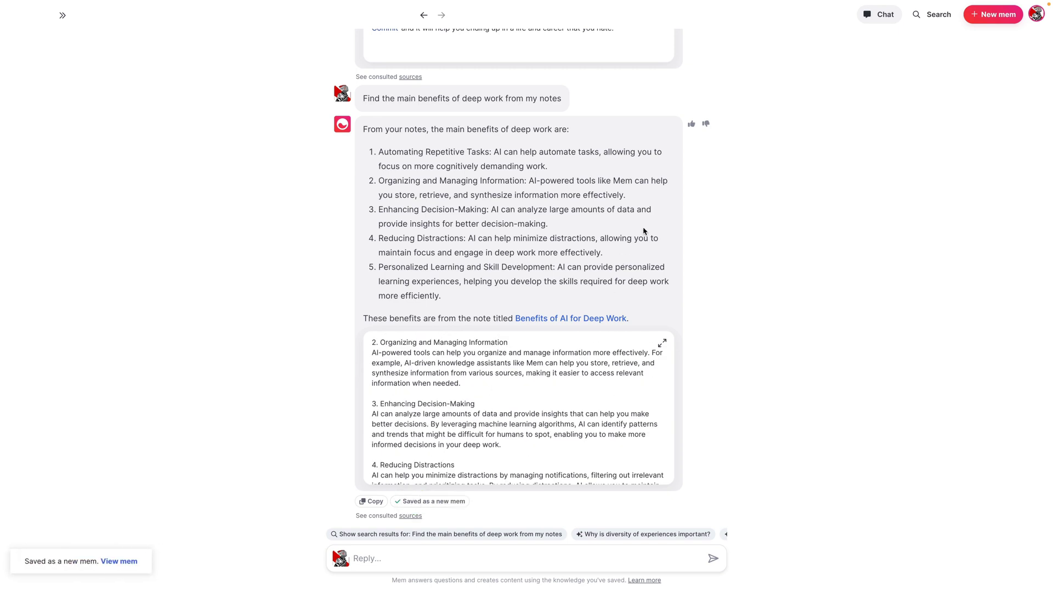
- Send Mem Chat the outline's Step 2 question on deep work challenges and solutions
left_click(423, 15)
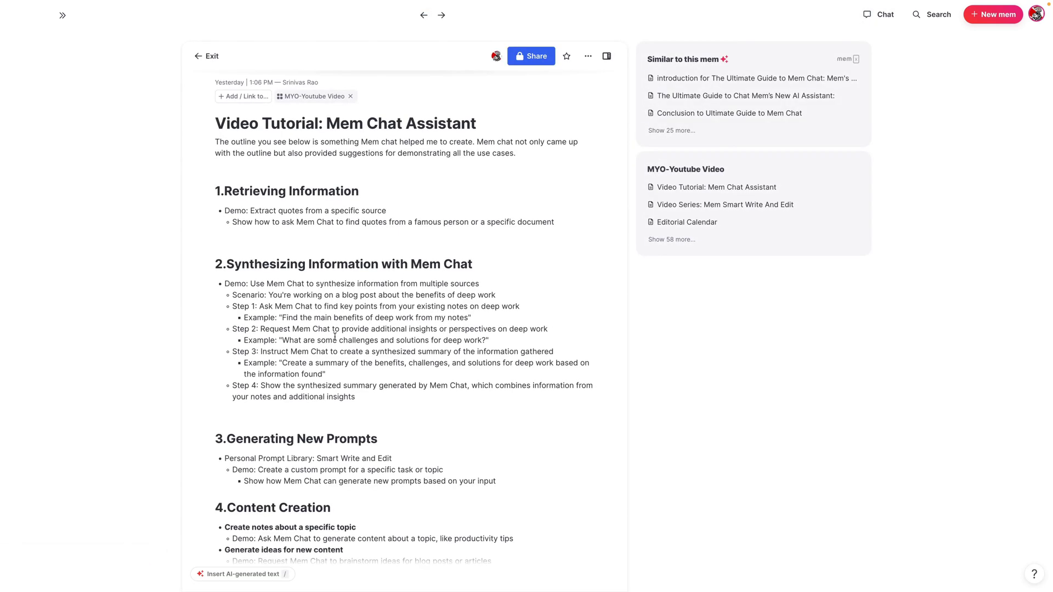
left_click_drag(279, 343, 493, 341)
key("ctrl+c")
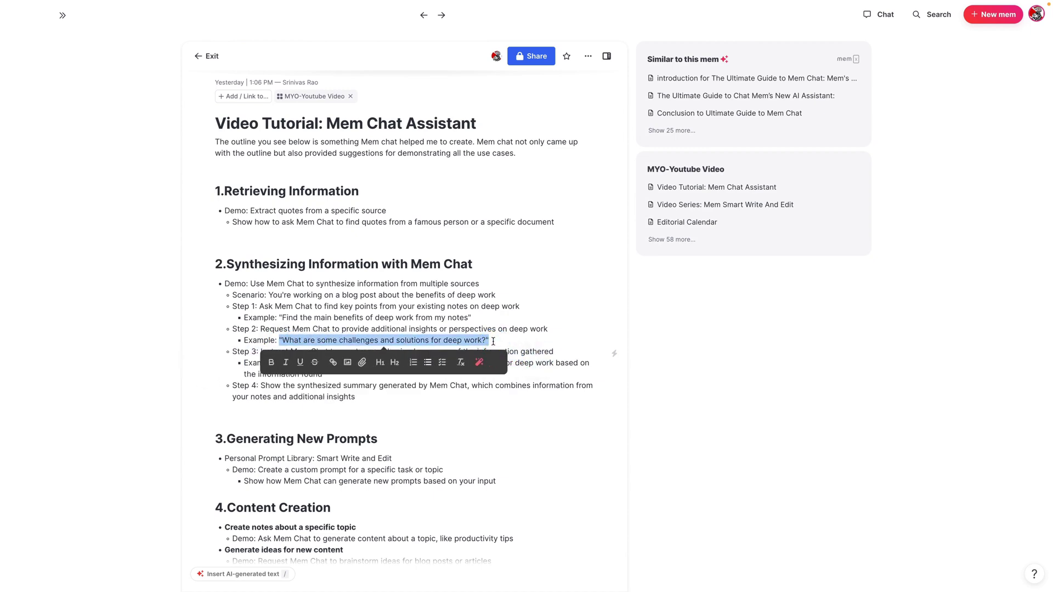
left_click(879, 15)
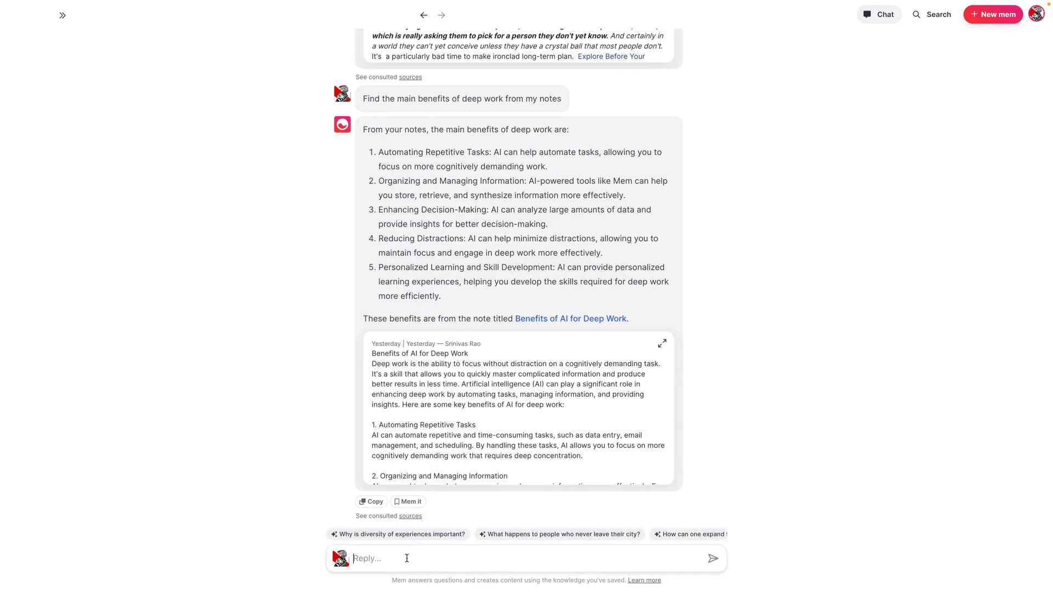
left_click(404, 558)
key("ctrl+v")
key("Return")
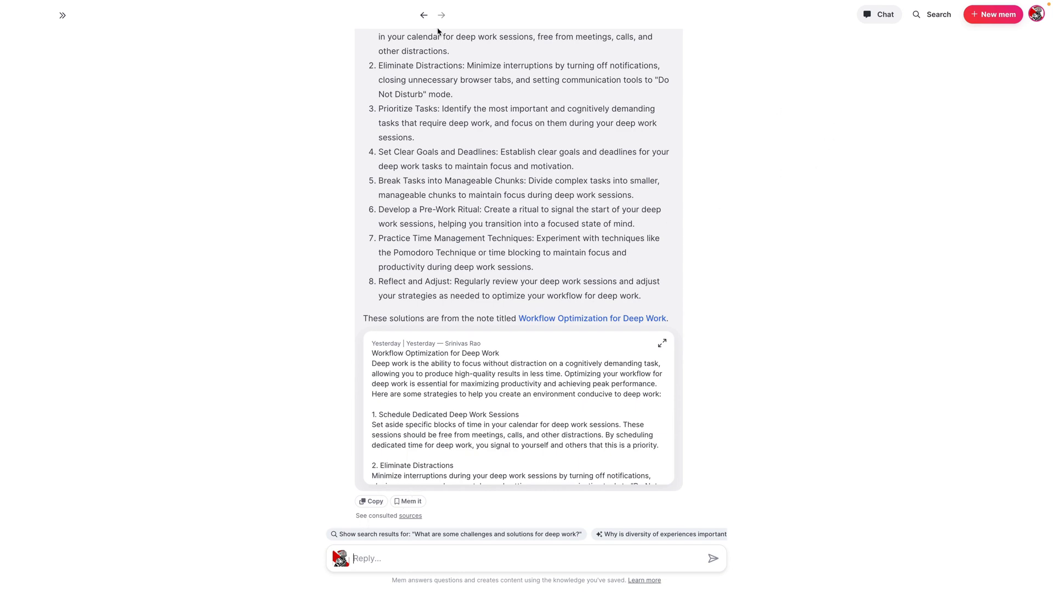
left_click(424, 15)
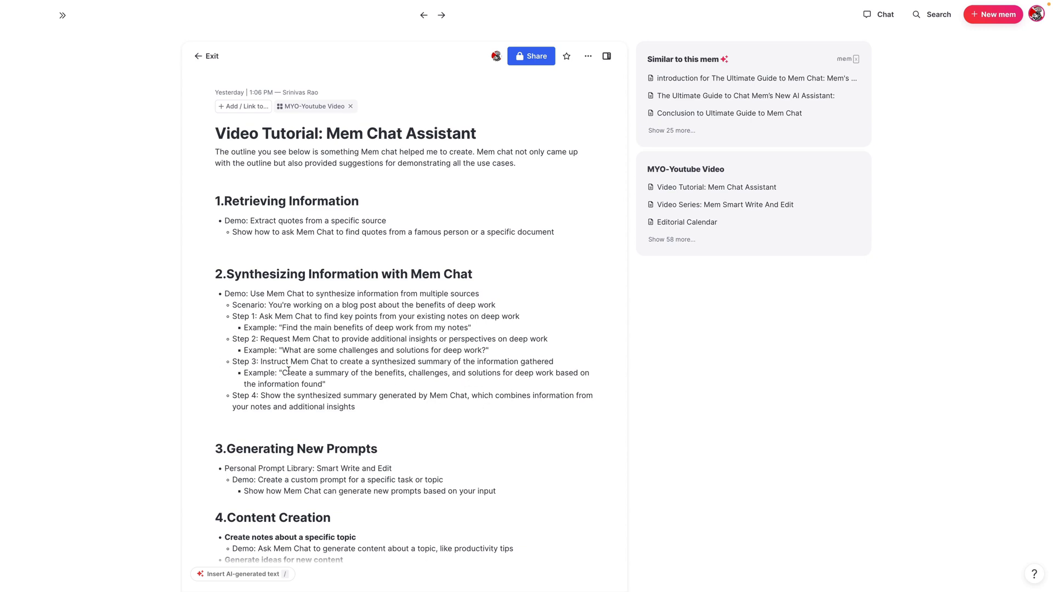
- Send the Step 3 summary request, adding 'in the previous three responses'
left_click_drag(323, 384, 281, 373)
key("ctrl+c")
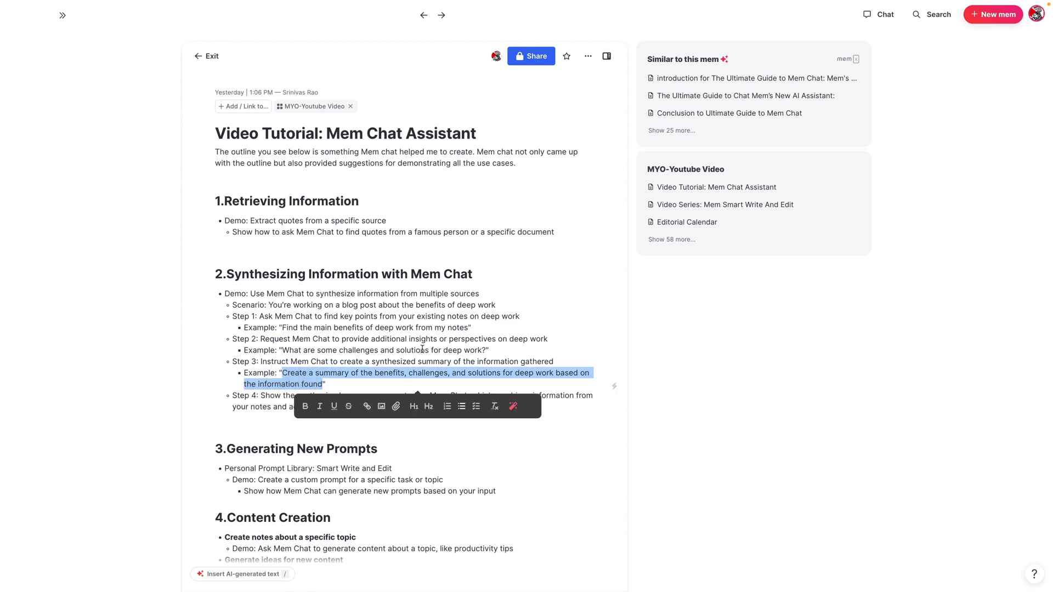
left_click(877, 15)
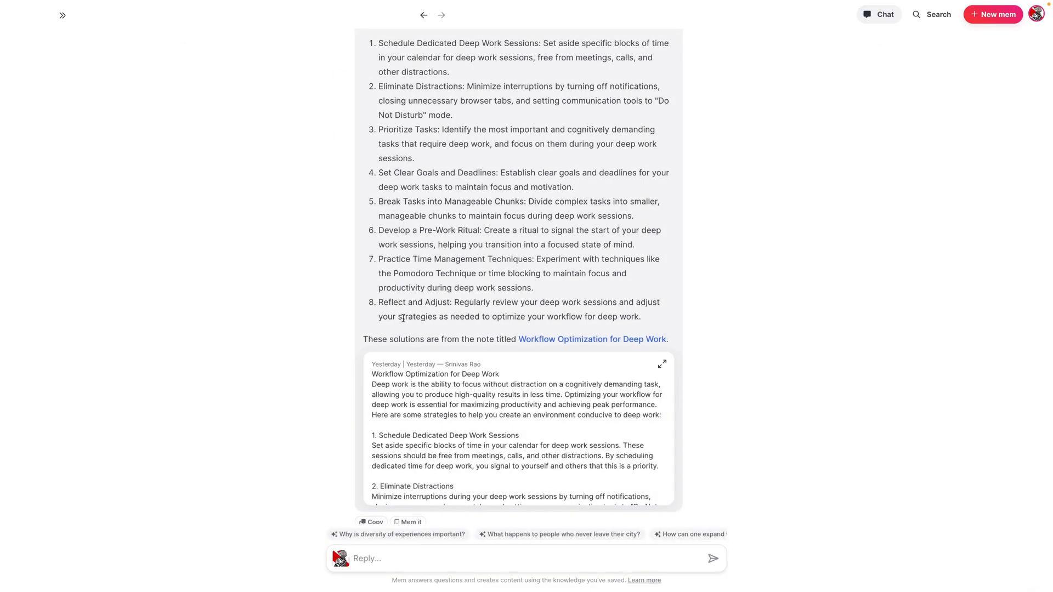
left_click(408, 556)
key("ctrl+v")
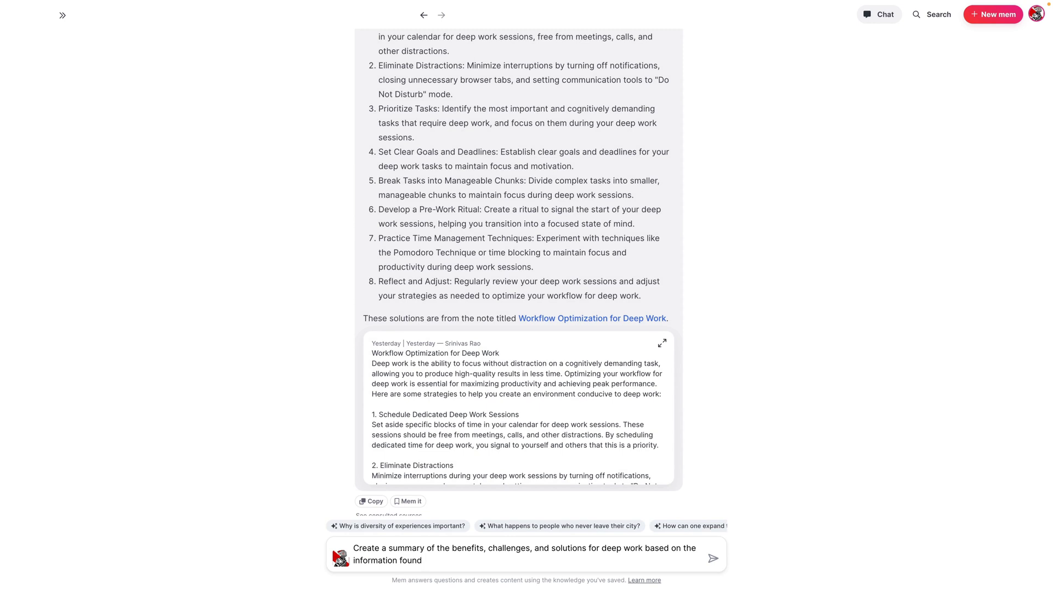
type("in the previous three responses")
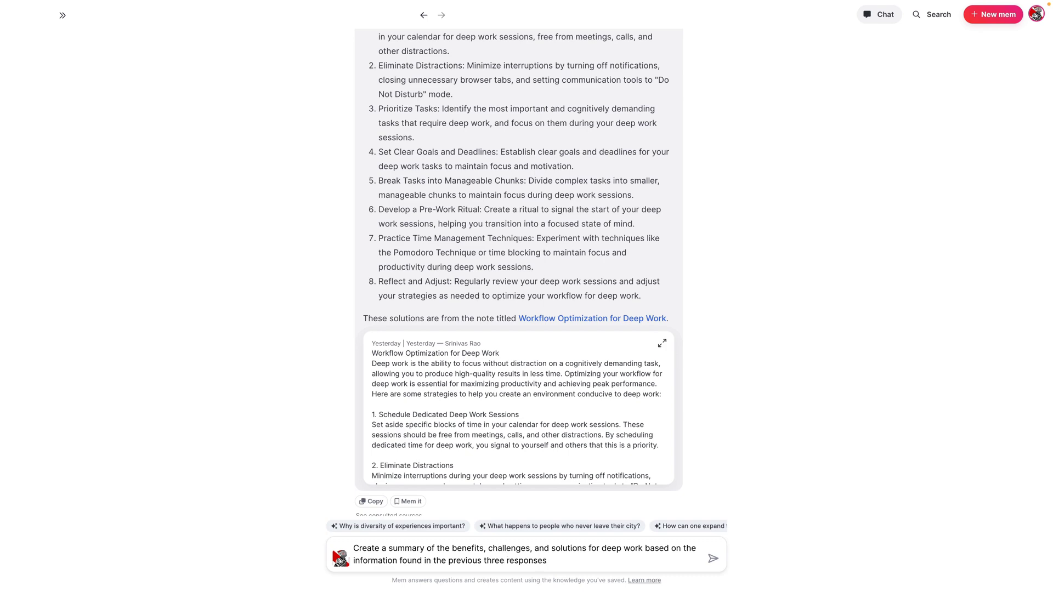
key("Return")
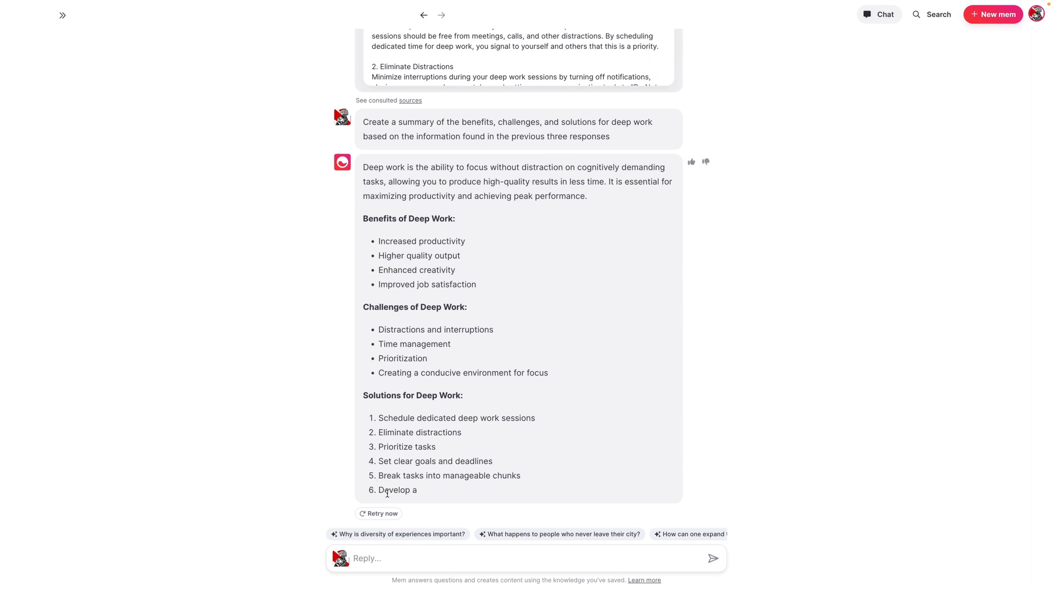
- Retry the cut-off summary and save the full eight-solution answer as a new mem
left_click(390, 514)
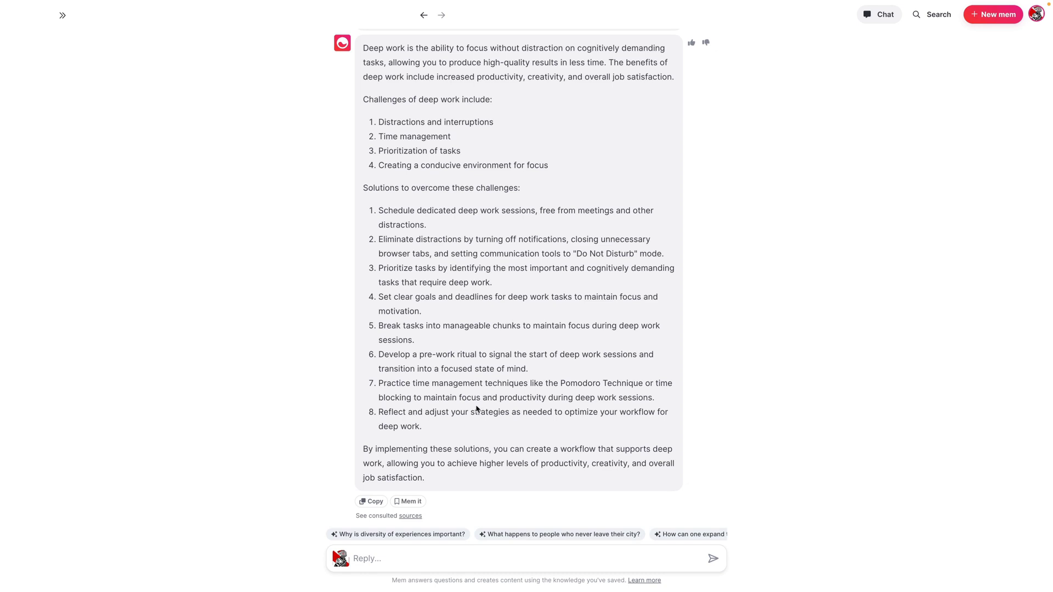
left_click(410, 501)
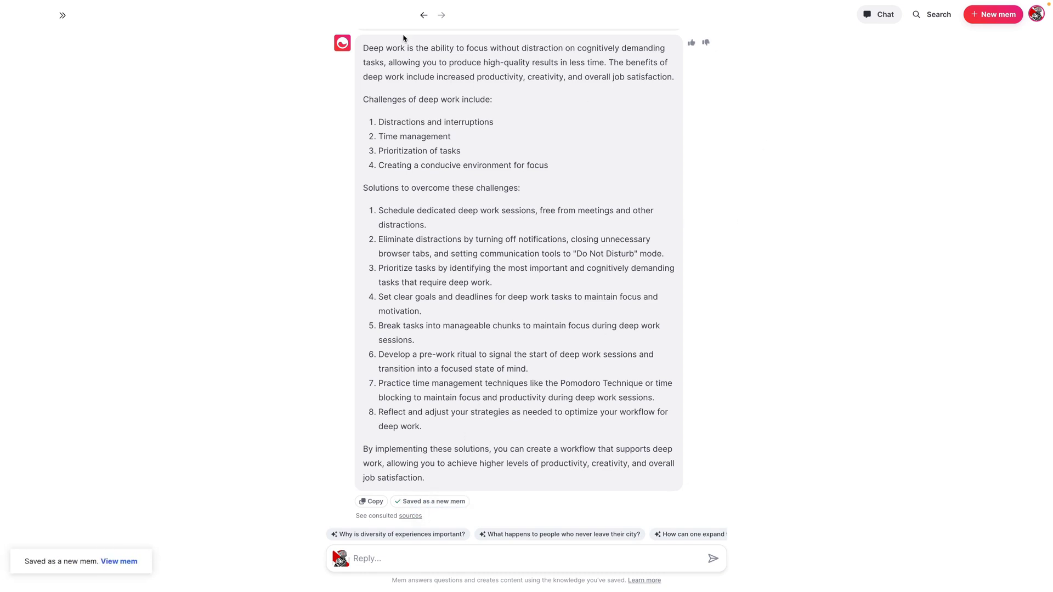
left_click(422, 15)
scroll(384, 384, "down", 3)
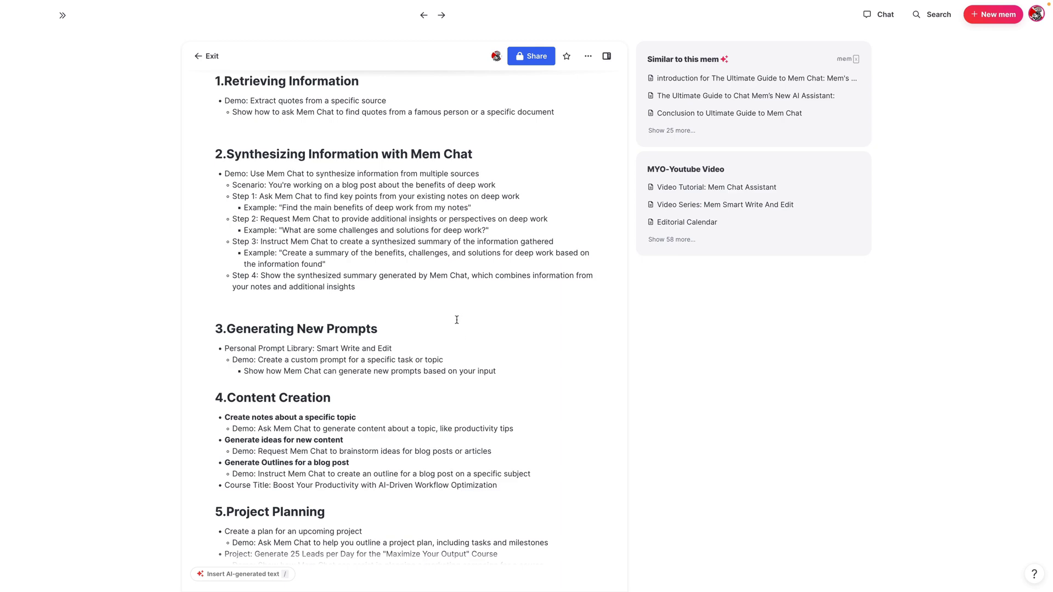
- Request a prompt turning podcast transcripts into 1000-word blog posts with headers and guest quotes
left_click(866, 13)
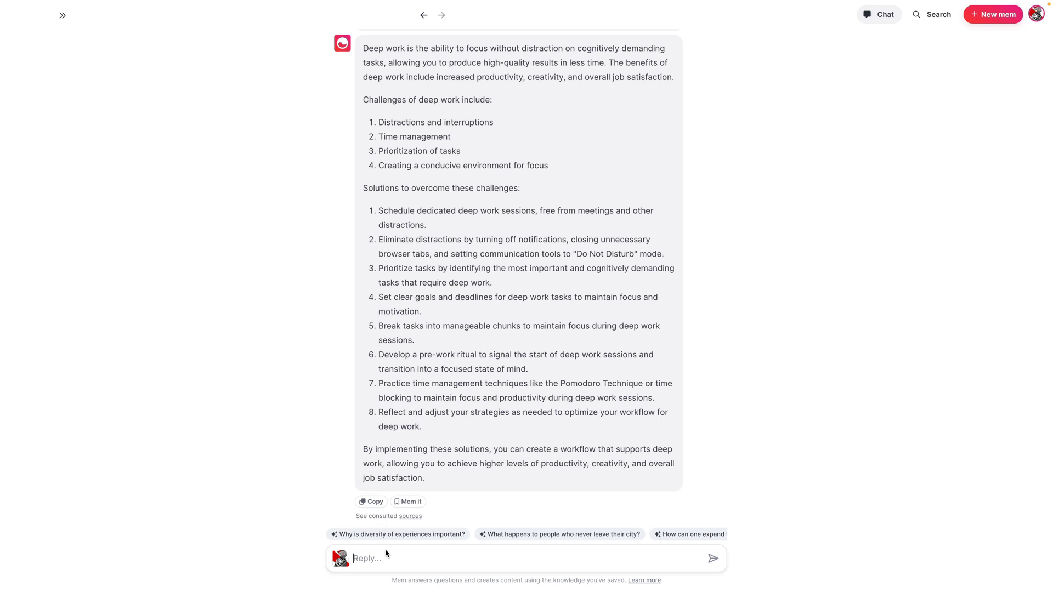
type("Give me a prompt to generate a blog pos")
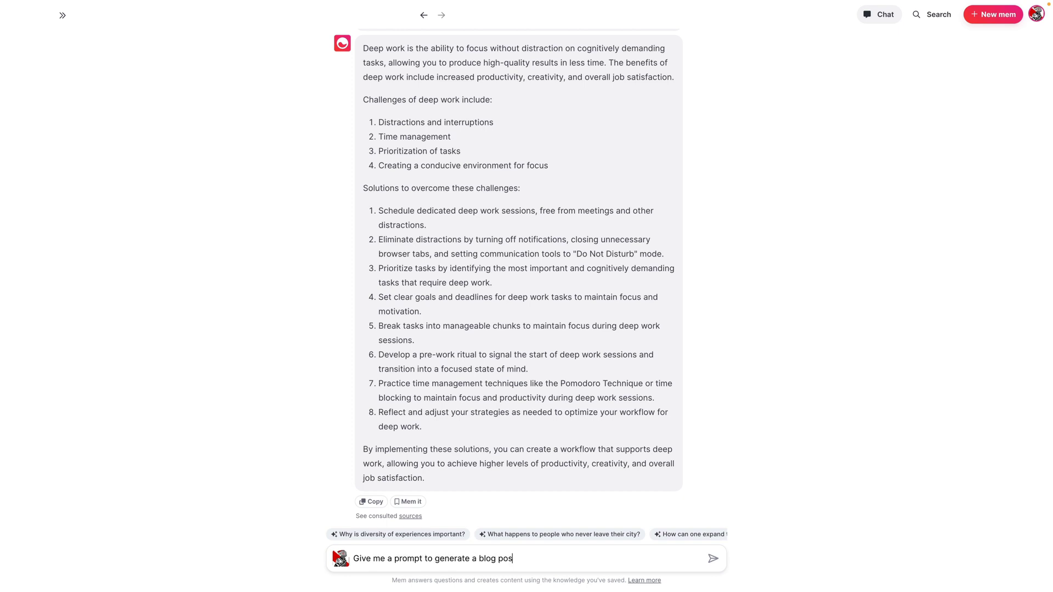
type("t from my podcast transcripts t")
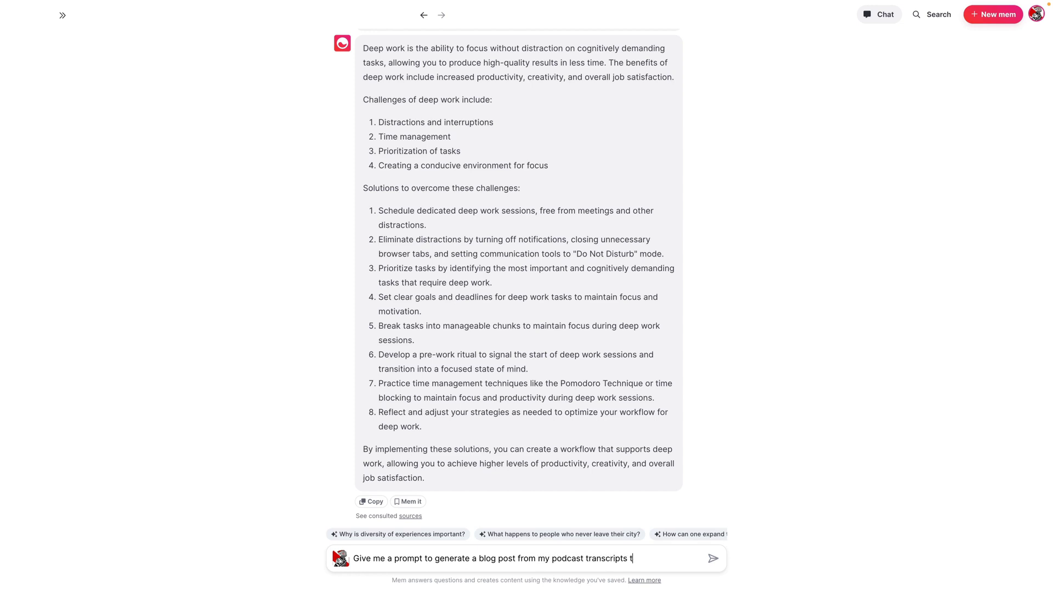
type("hat will break the transcript ")
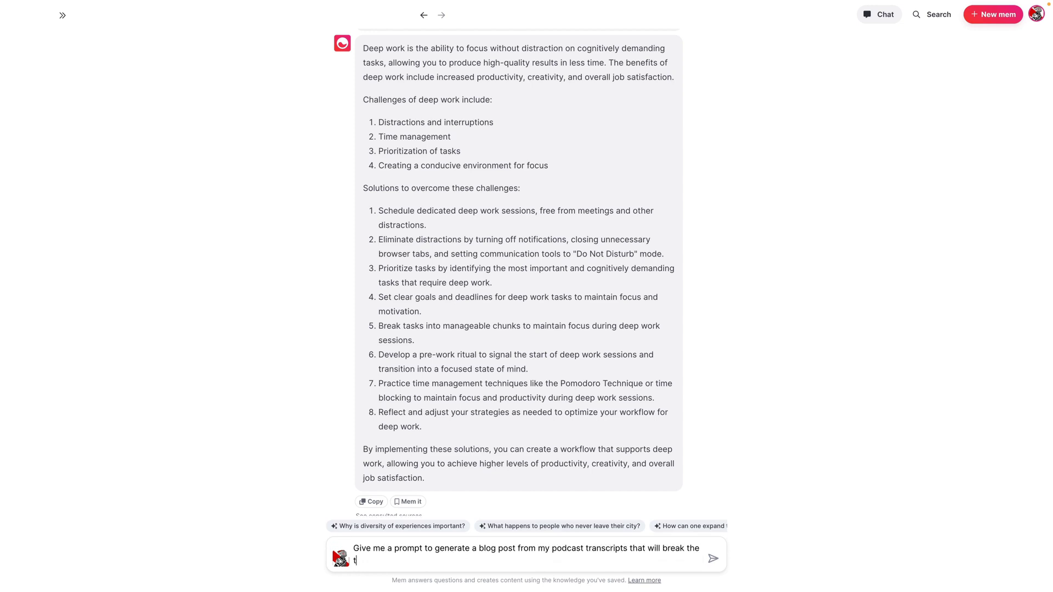
type("into headers and section")
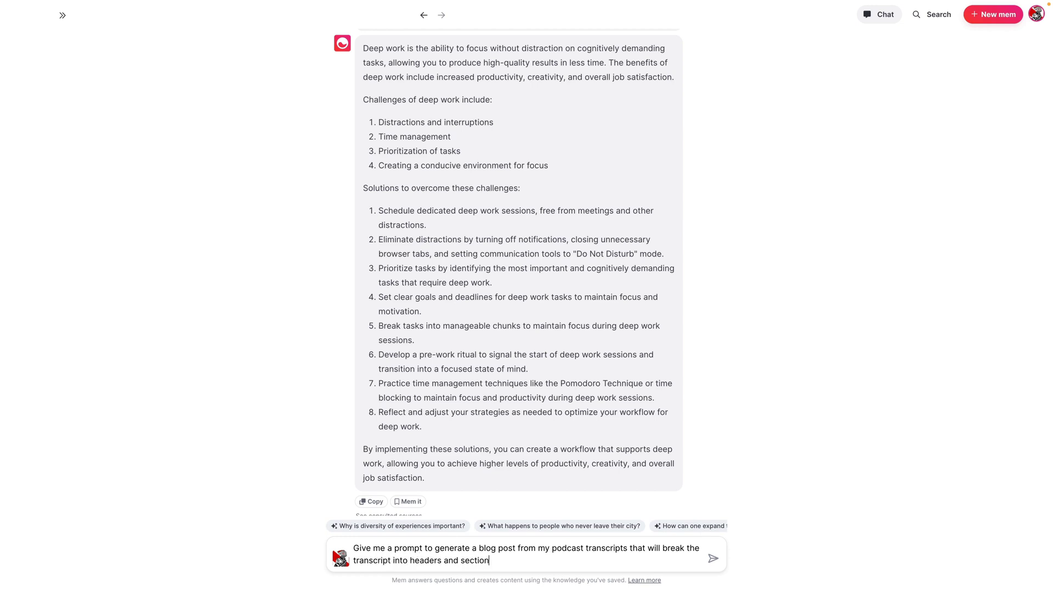
type("s, including quotes from the guest, but no dialog")
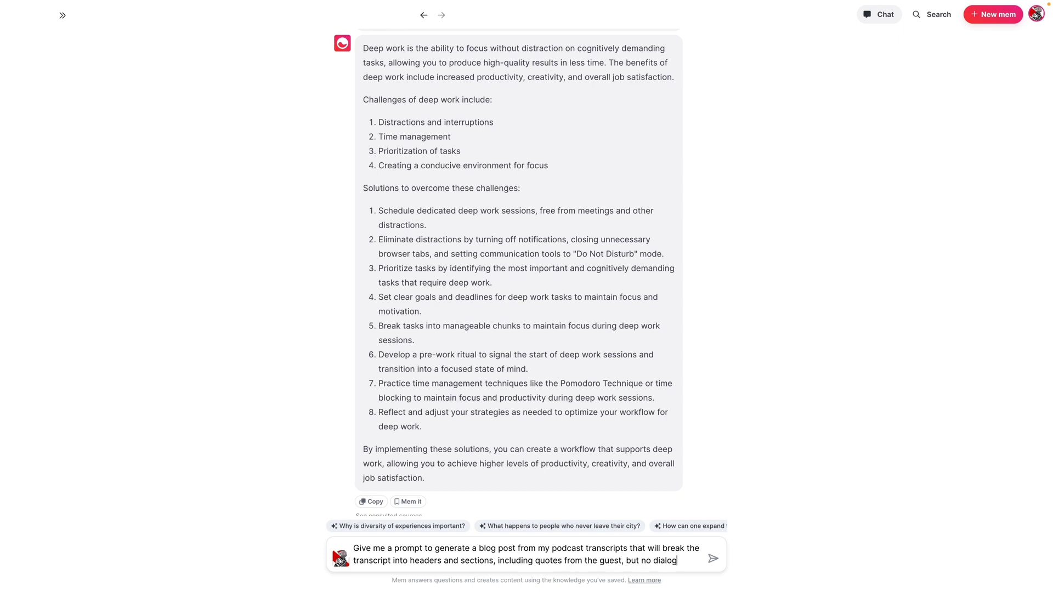
type("ue from Srini")
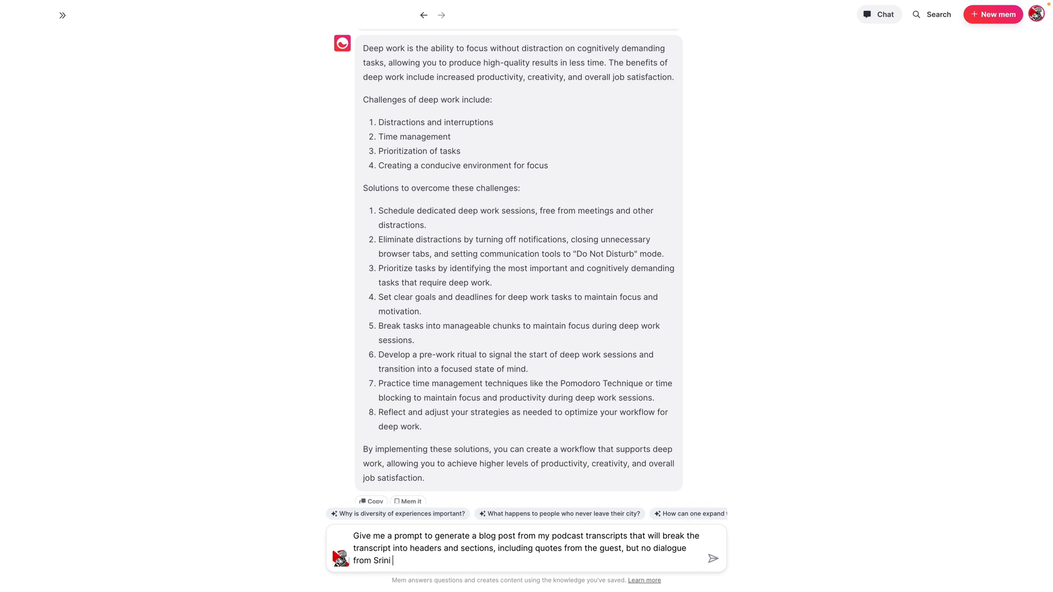
type(". wh")
key("BackSpace")
key("BackSpace")
key("BackSpace")
type("And each post needs to be a")
key("BackSpace")
type("1000 word")
key("Return")
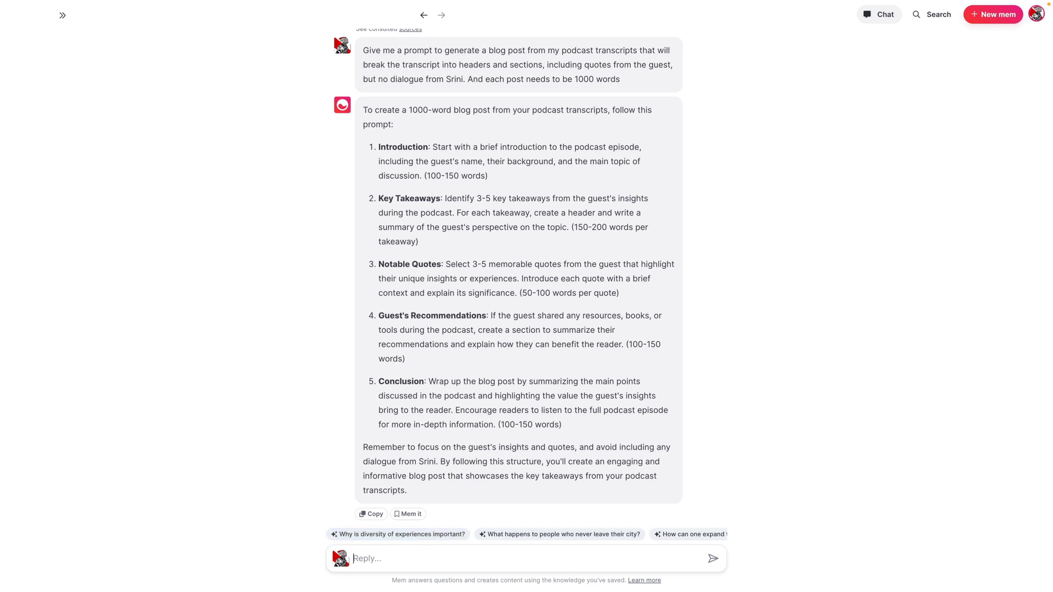
- Ask Mem Chat to 'turn this into a prompt I can use with Mem chat'
type("turn this into a prompt I can use with w")
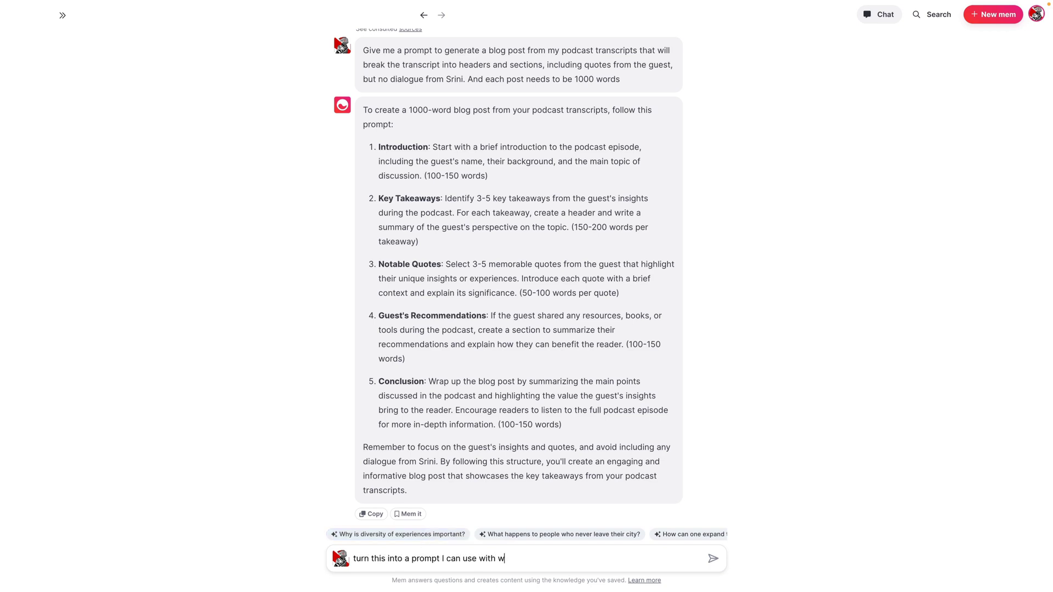
key("BackSpace")
type("Mem chat")
key("Return")
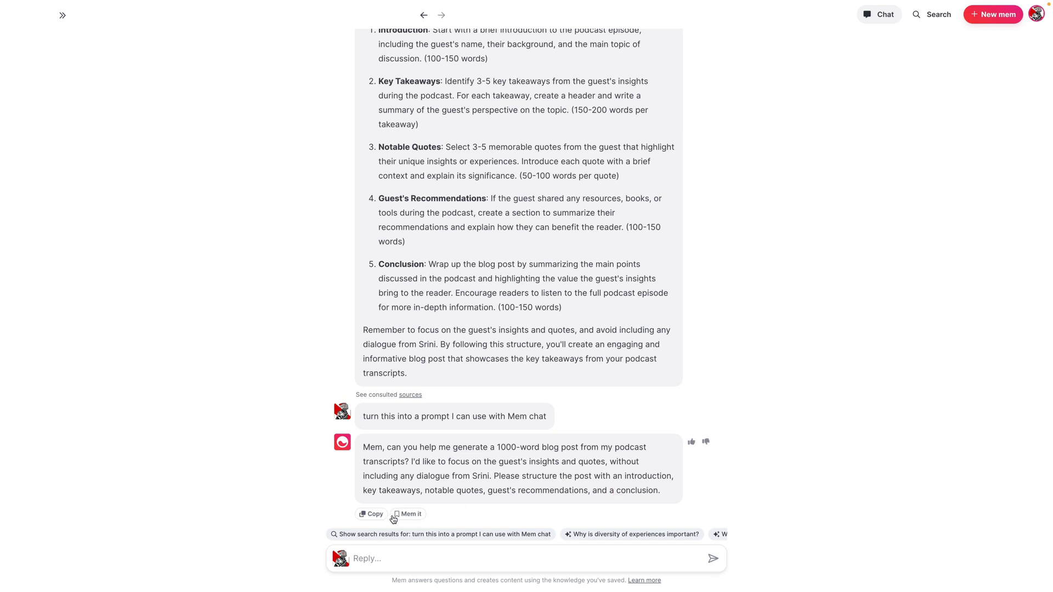
- Copy the rewritten 1000-word blog post prompt
left_click(373, 514)
scroll(483, 287, "up", 1)
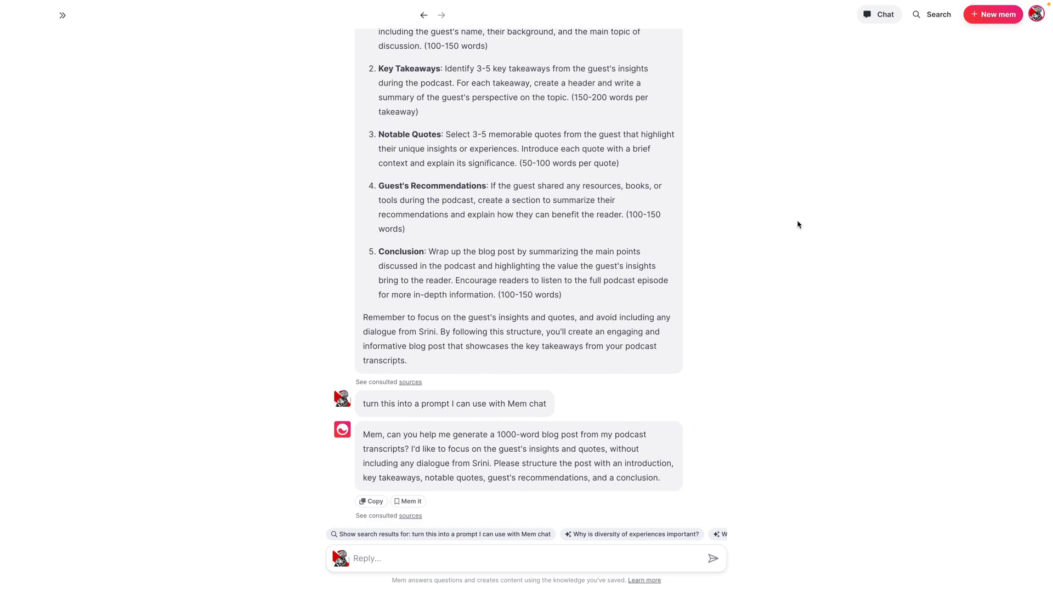
left_click(423, 16)
scroll(461, 278, "down", 5)
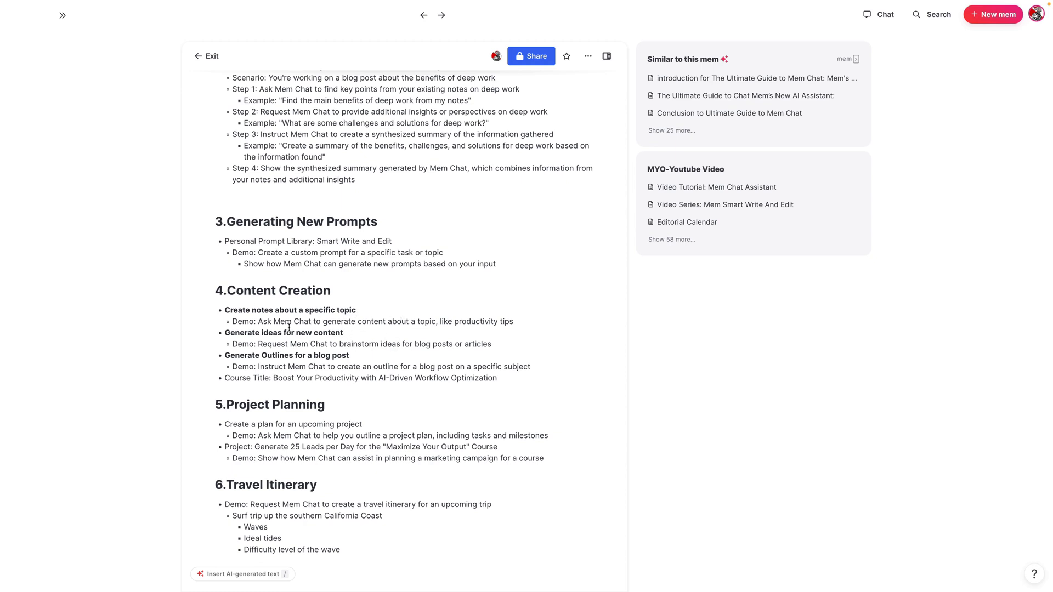
- Ask Mem Chat to create a note on the role of risk in decisions from decision-making notes
left_click(880, 14)
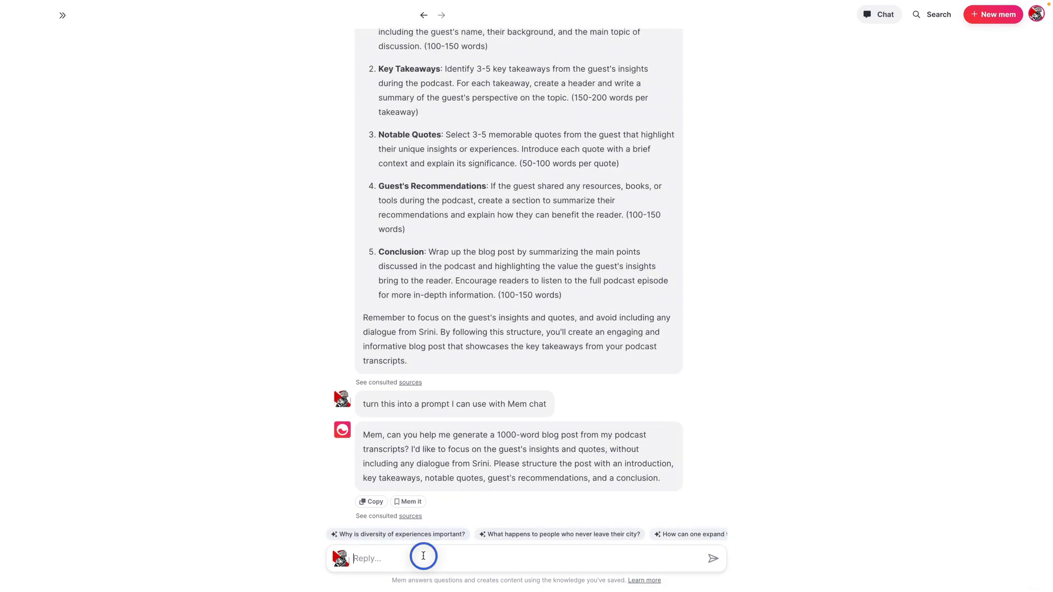
type("Create a note about the role o")
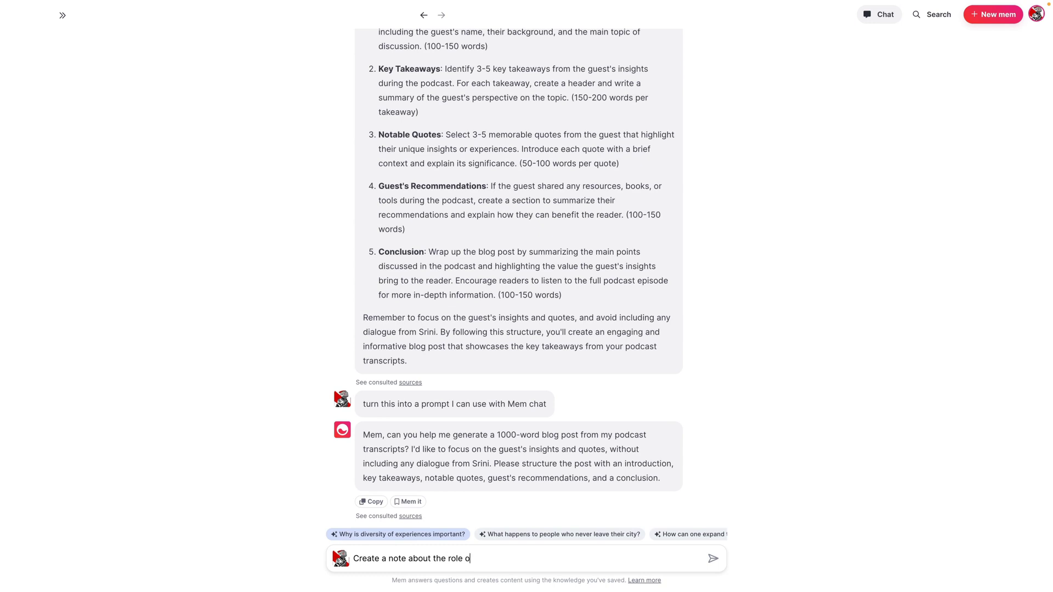
type("f riks in making decisions using no")
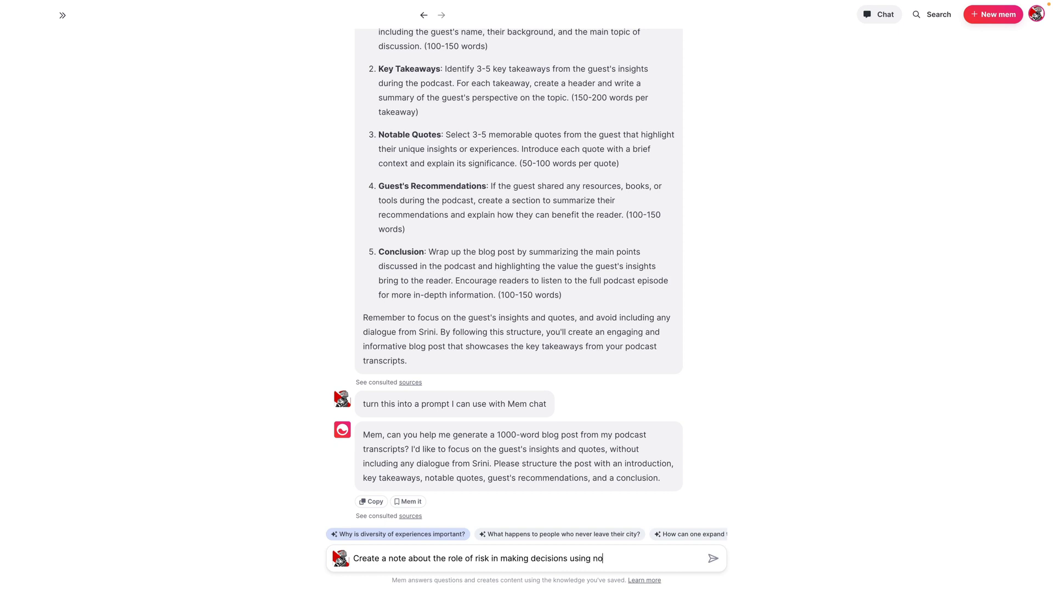
type("tes about decision making and risk")
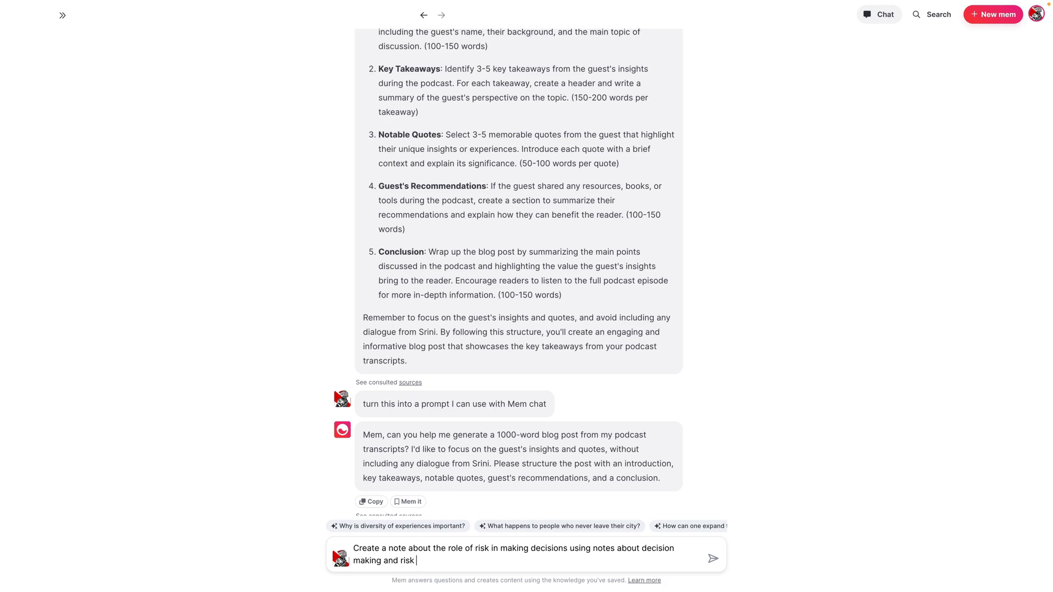
key("Return")
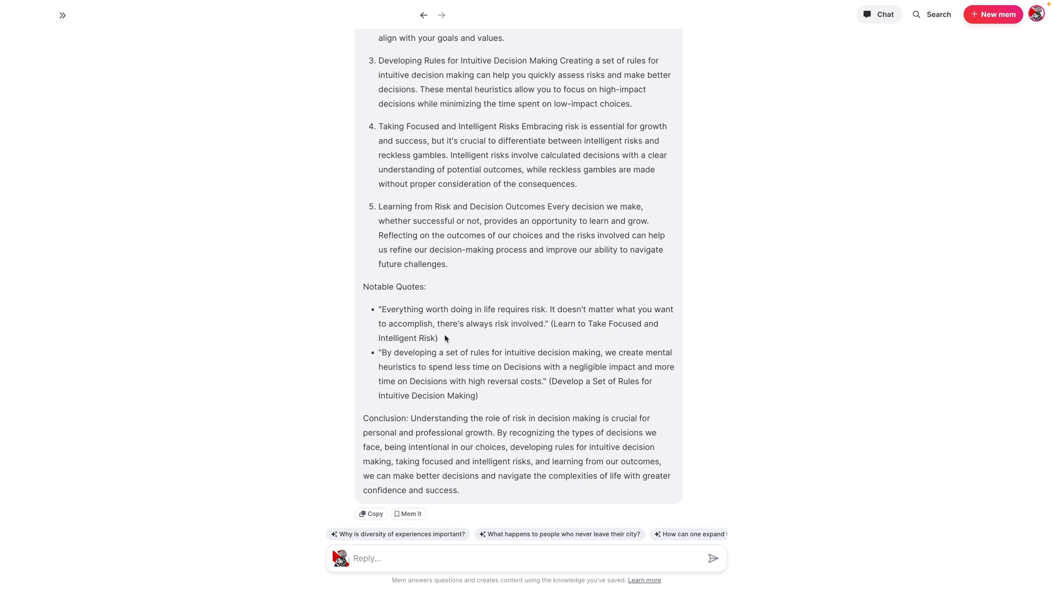
- Scroll through 'The Role of Risk in Decision Making' answer from its title to the conclusion
scroll(447, 340, "up", 6)
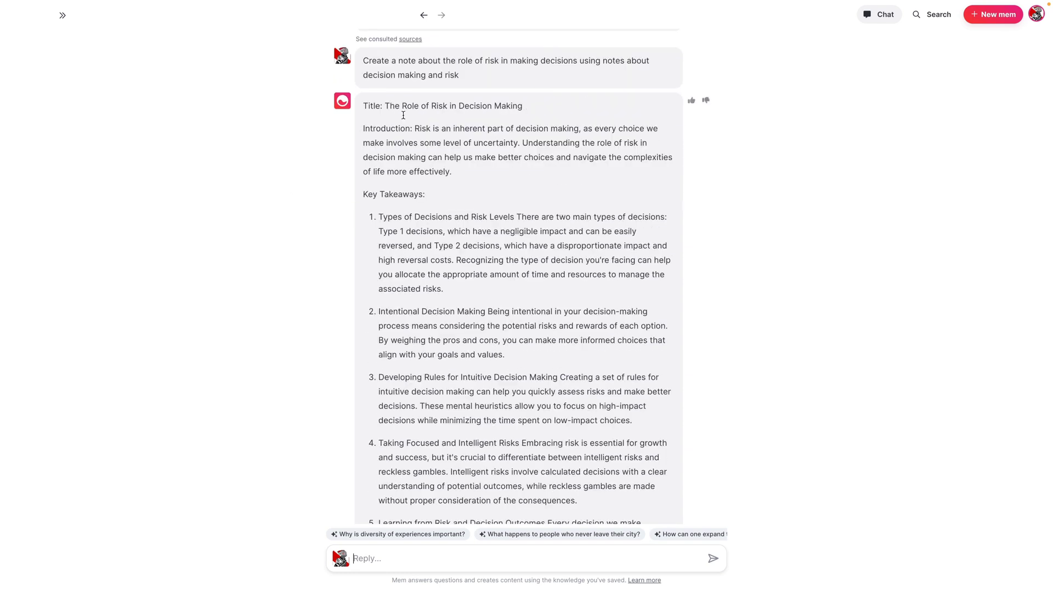
scroll(454, 270, "down", 6)
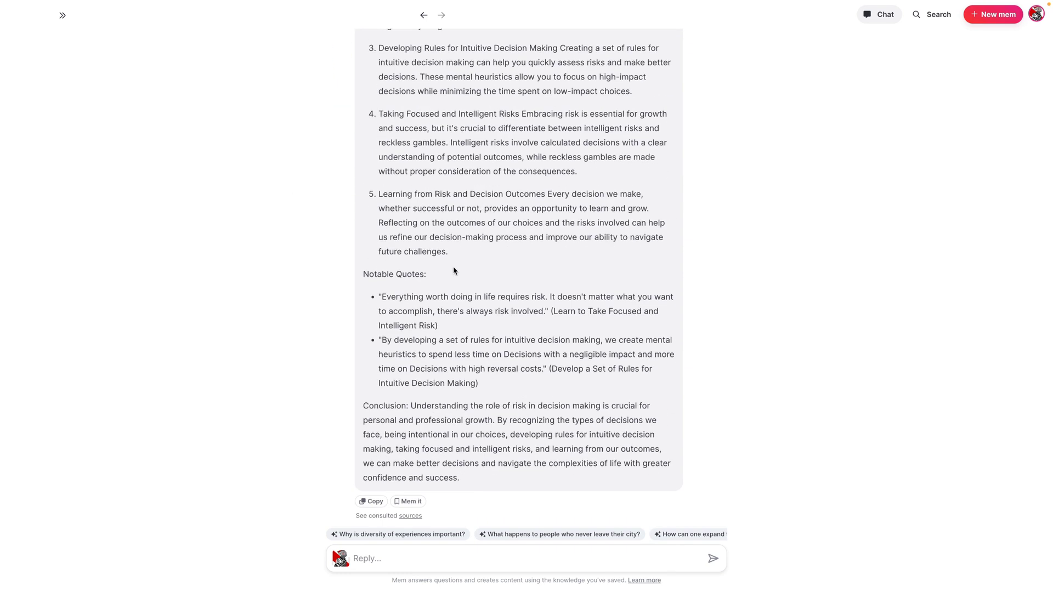
- Save the risk-in-decision-making reply as a new mem and check it tops the Home list
left_click(411, 502)
mouse_move(38, 94)
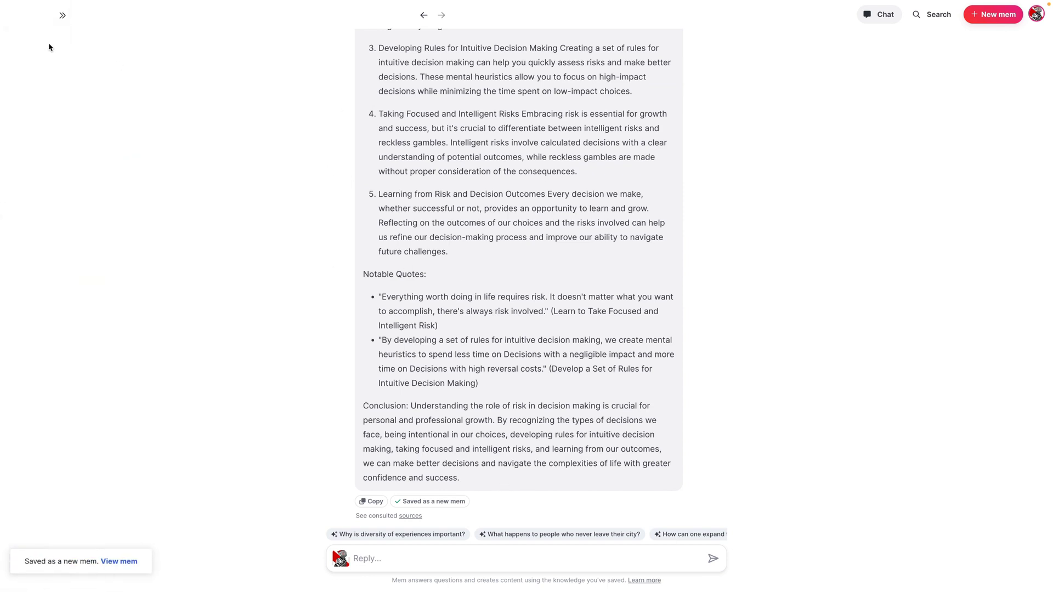
left_click(34, 42)
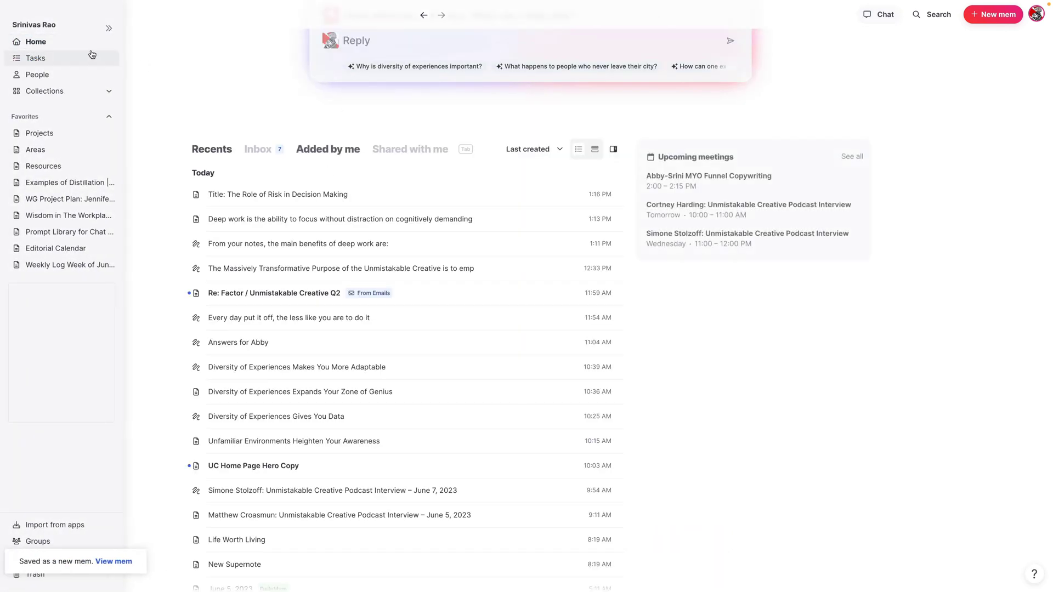
- Go back twice to the Video Tutorial: Mem Chat Assistant outline and scroll down it
mouse_move(242, 203)
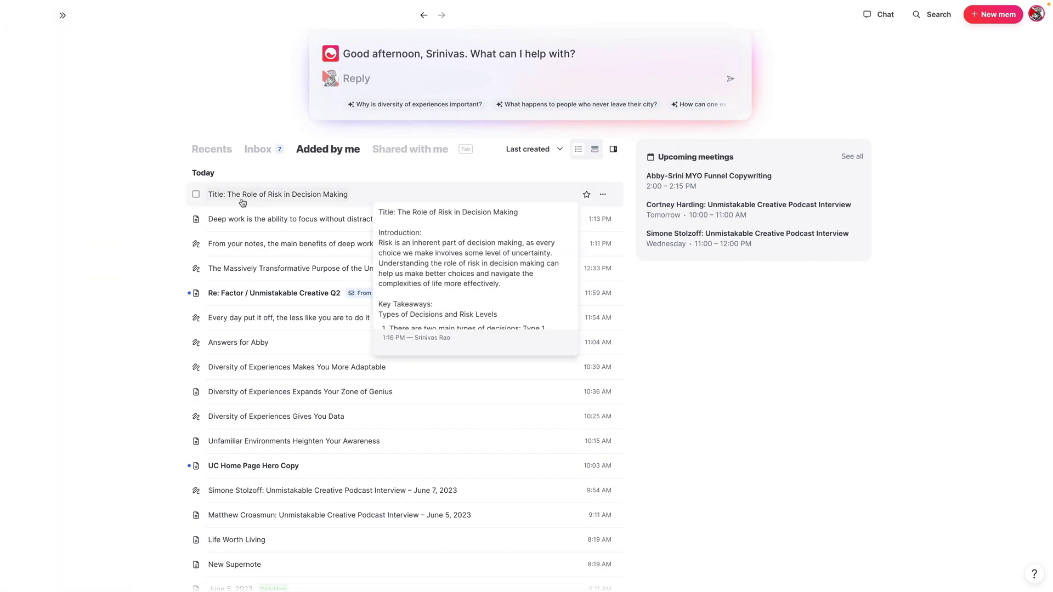
left_click(422, 20)
left_click(422, 20)
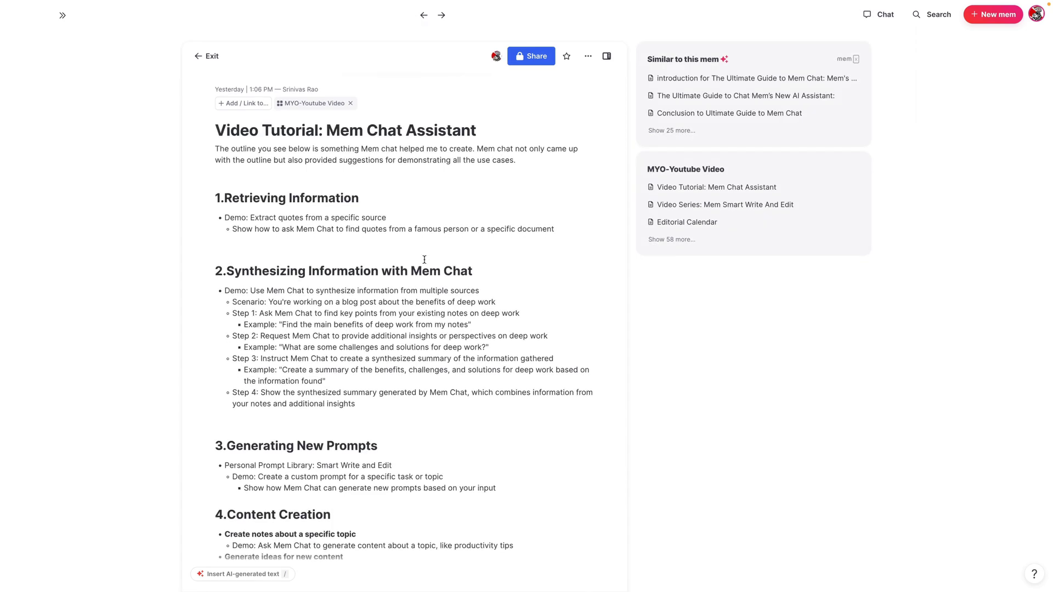
scroll(417, 355, "down", 5)
scroll(417, 356, "down", 2)
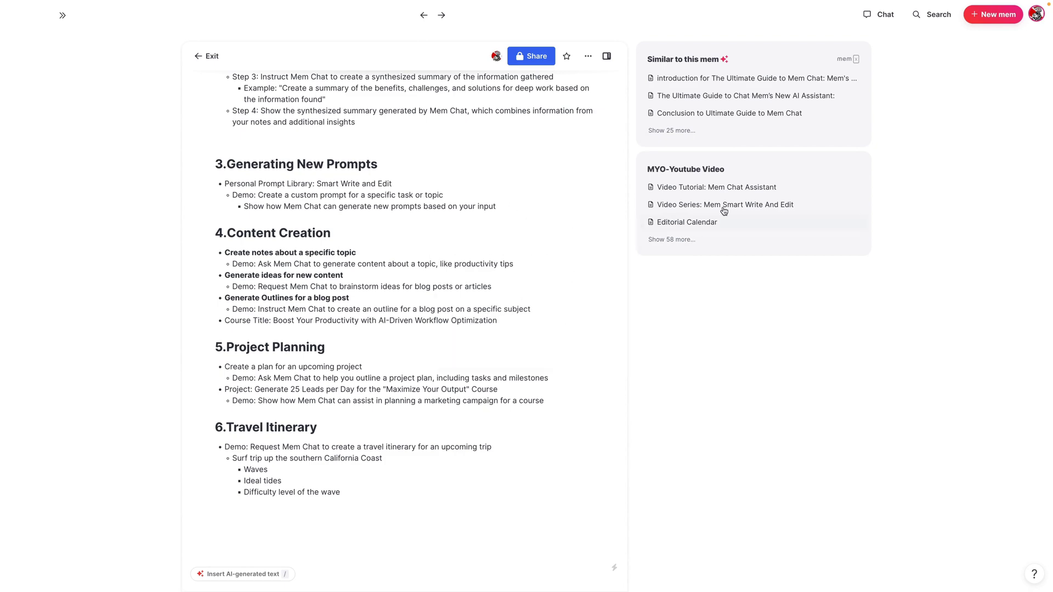
- Ask Mem Chat for 5 new video tutorial ideas for the Maximize Your Output YouTube channel
left_click(878, 14)
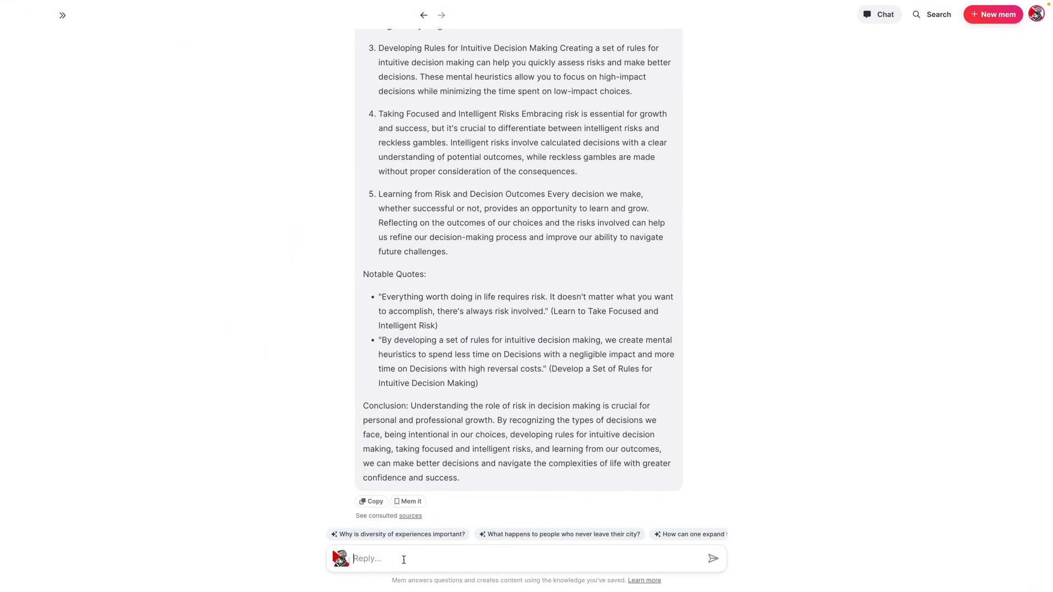
type("Generate 5 ideas for new video tutorial for the")
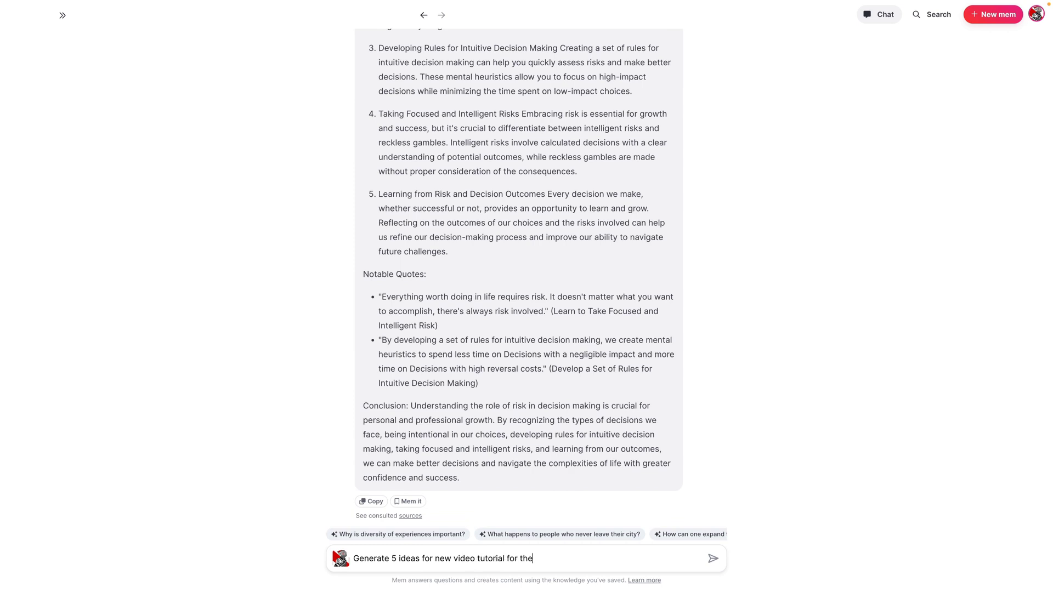
type(" maximize your output youtube ")
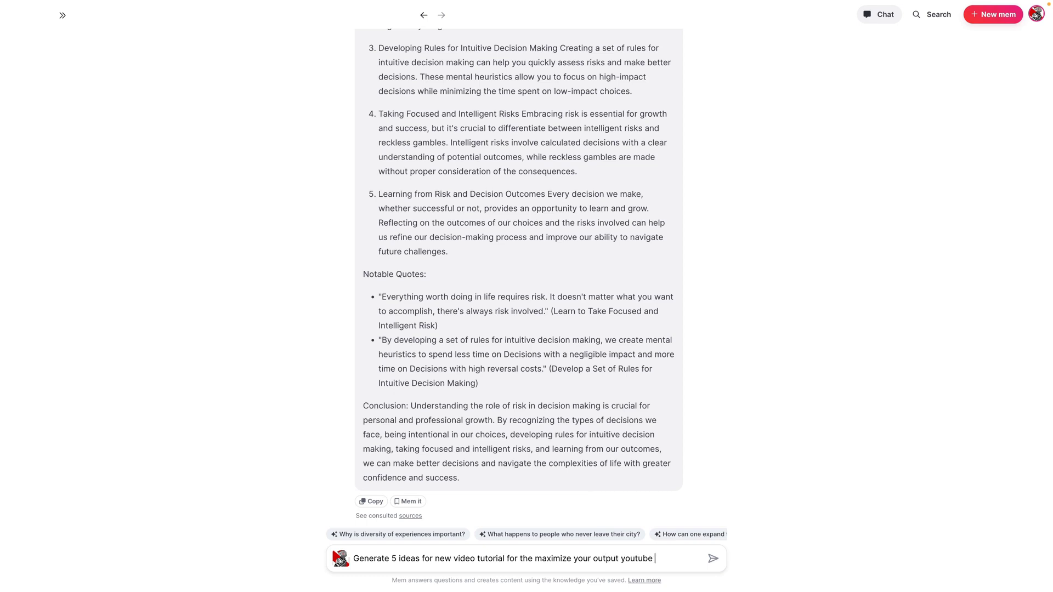
type("channel with a ")
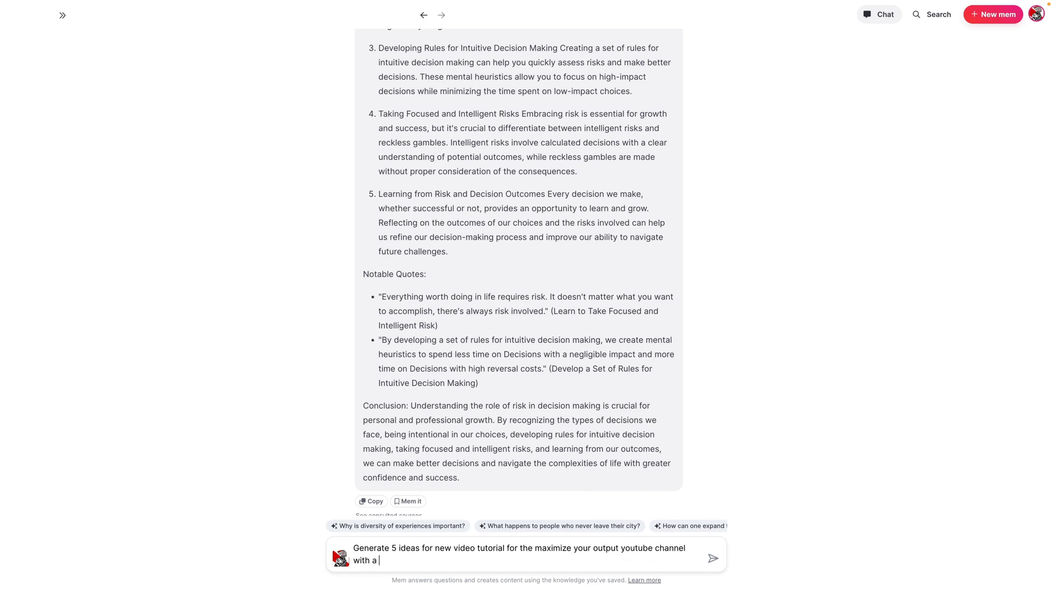
type("paragraph description of each idea. Make the title a header and ad")
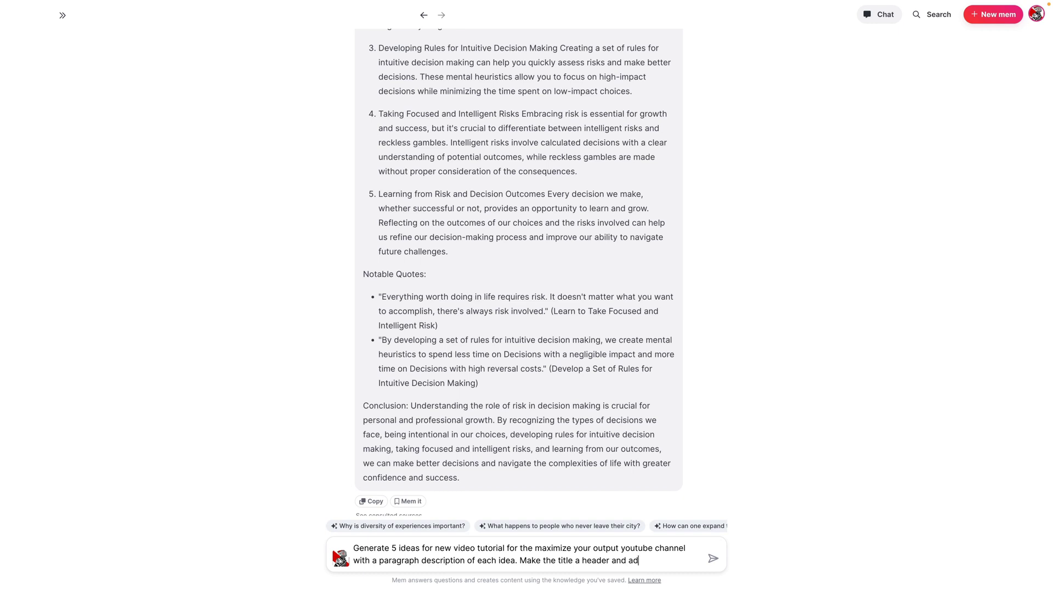
type("d the paragraph underneath")
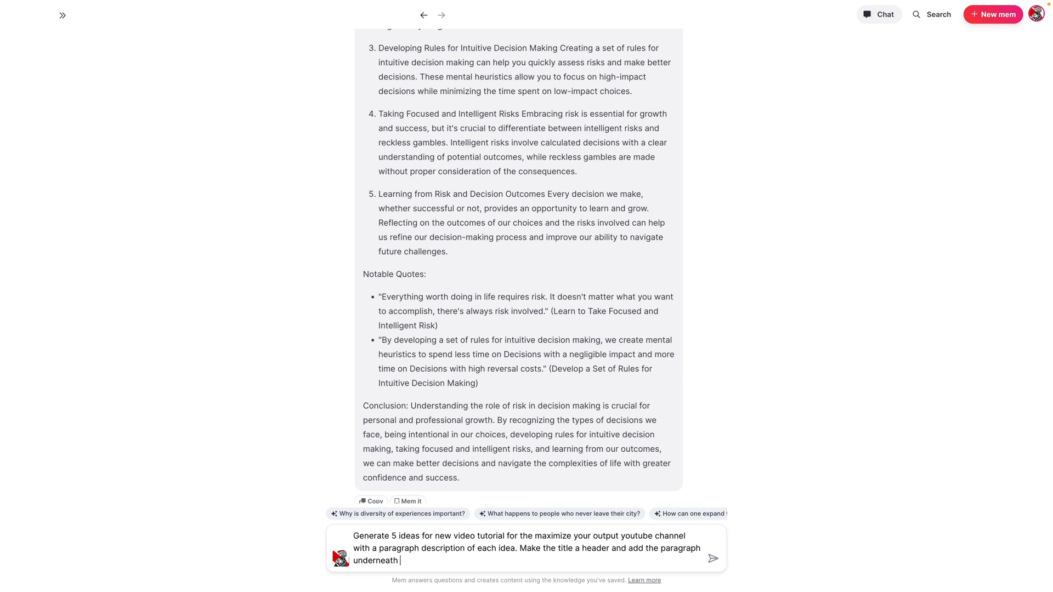
key("Return")
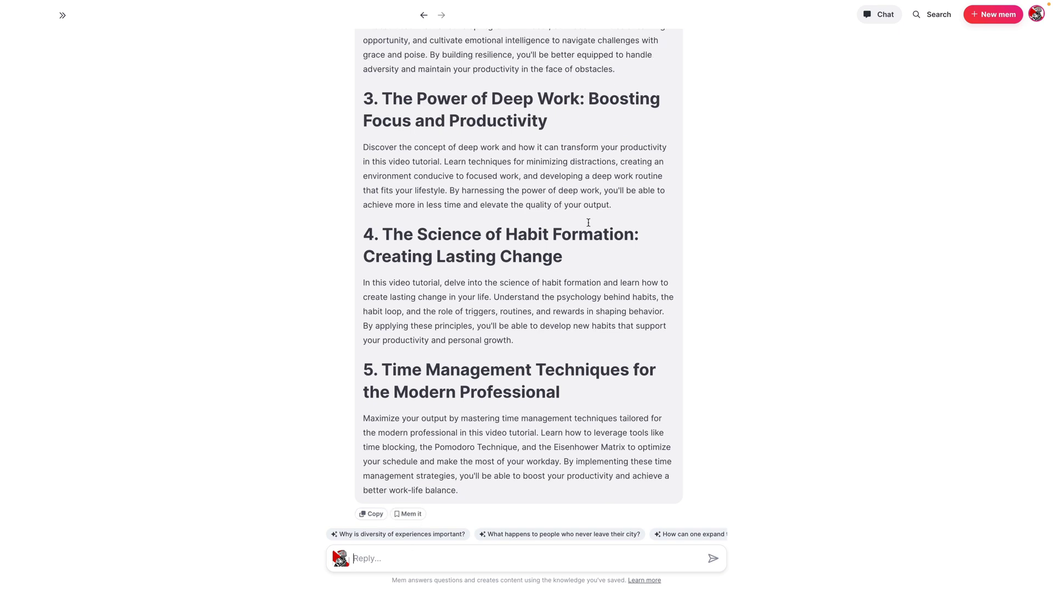
left_click(423, 16)
mouse_move(711, 86)
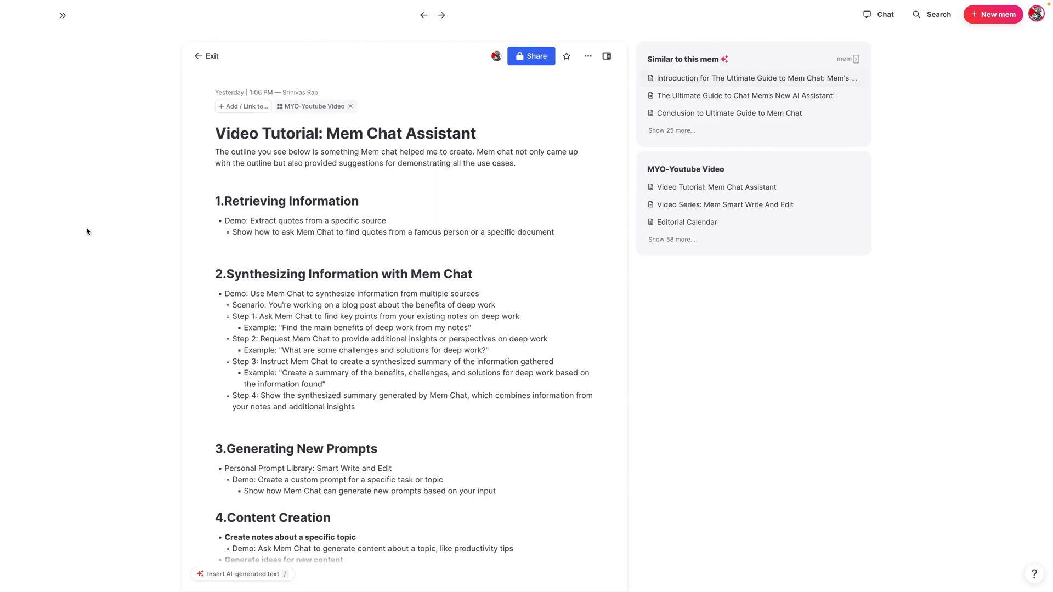
scroll(266, 461, "down", 6)
scroll(342, 402, "up", 2)
scroll(360, 323, "down", 1)
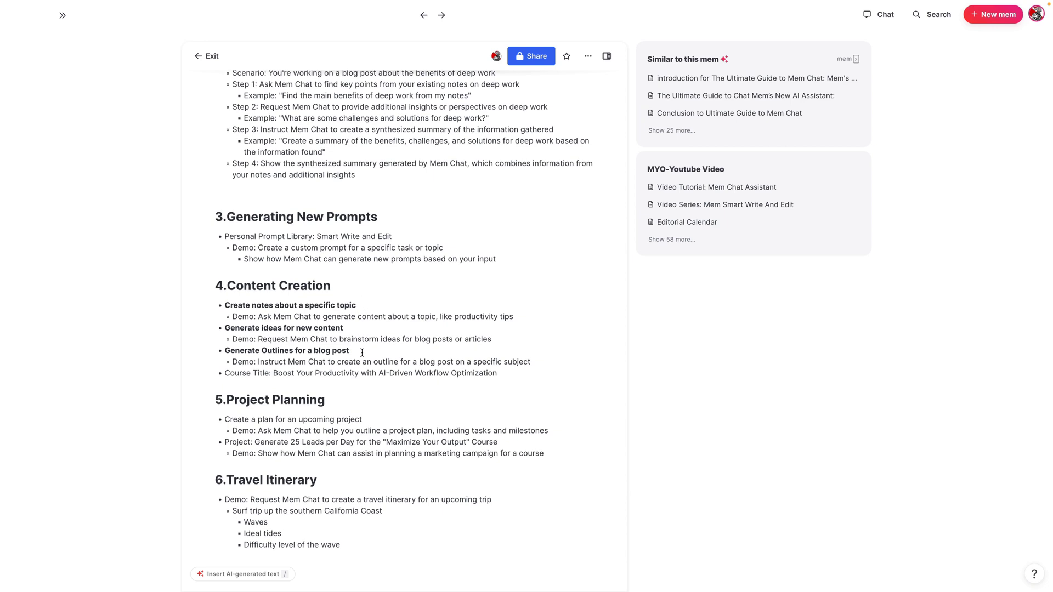
scroll(305, 421, "down", 1)
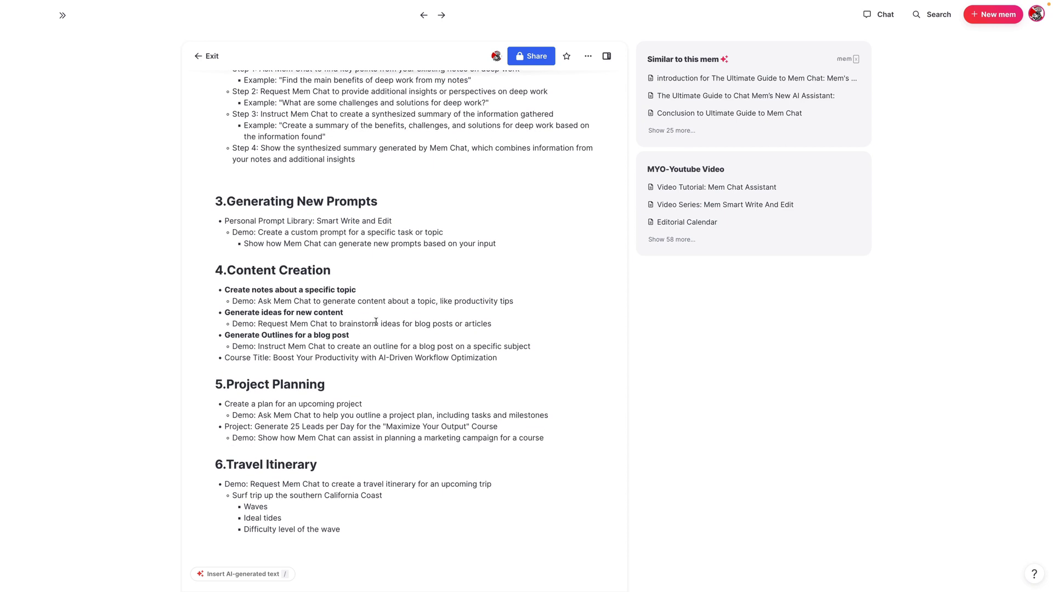
scroll(332, 373, "down", 1)
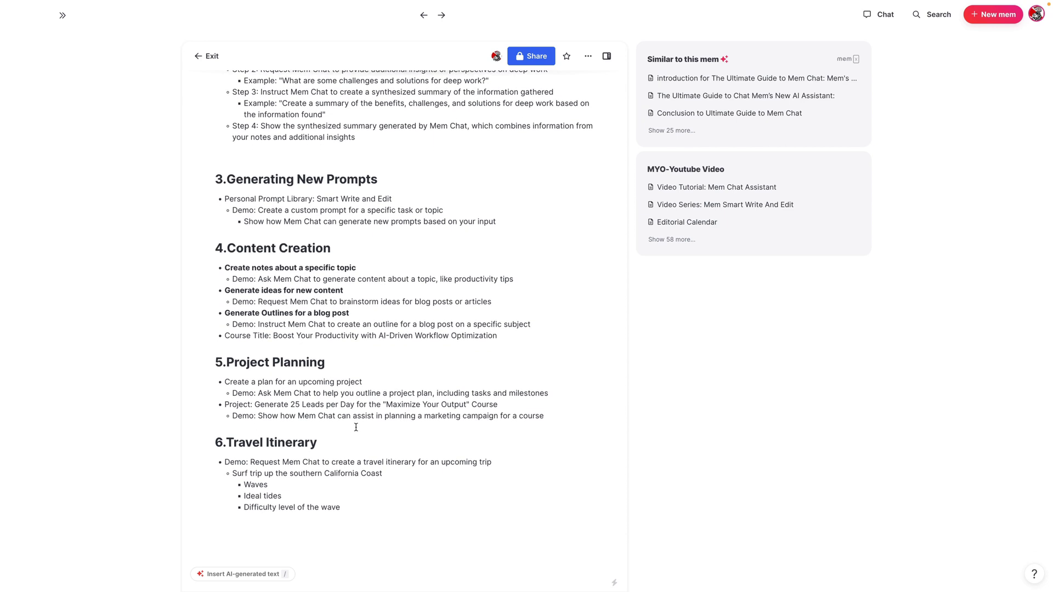
scroll(346, 396, "down", 1)
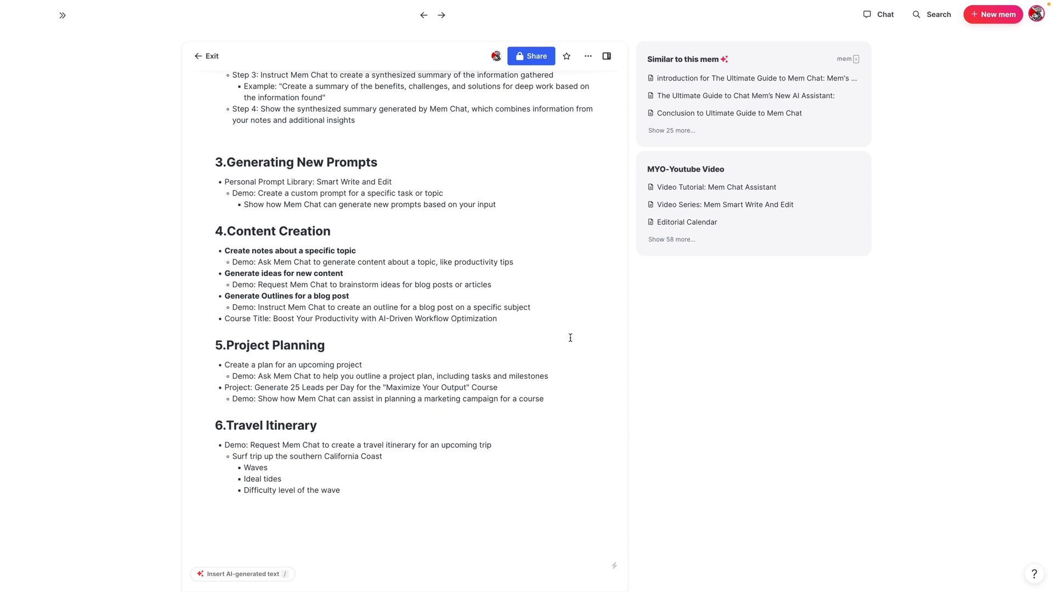
left_click(877, 15)
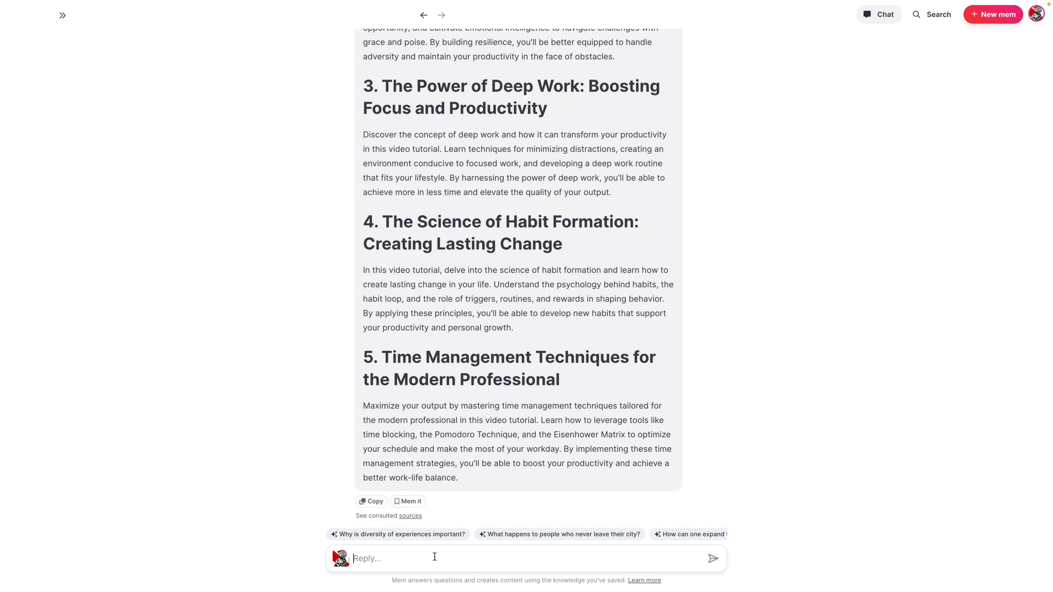
- Ask Mem Chat for a plan to double the Unmistakable Creative podcast's listenership in 6 months, with monthly tasks
type("GEn")
key("BackSpace")
type("enerate a plan to un")
key("BackSpace")
type("double he.he size of the unmista")
key("BackSpace")
key("BackSpace")
key("BackSpace")
key("BackSpace")
type("istakable")
type(" creative podcast")
type(" listenership in")
type(" the next 6")
type(" months. Give me ta")
type("sks for each month and")
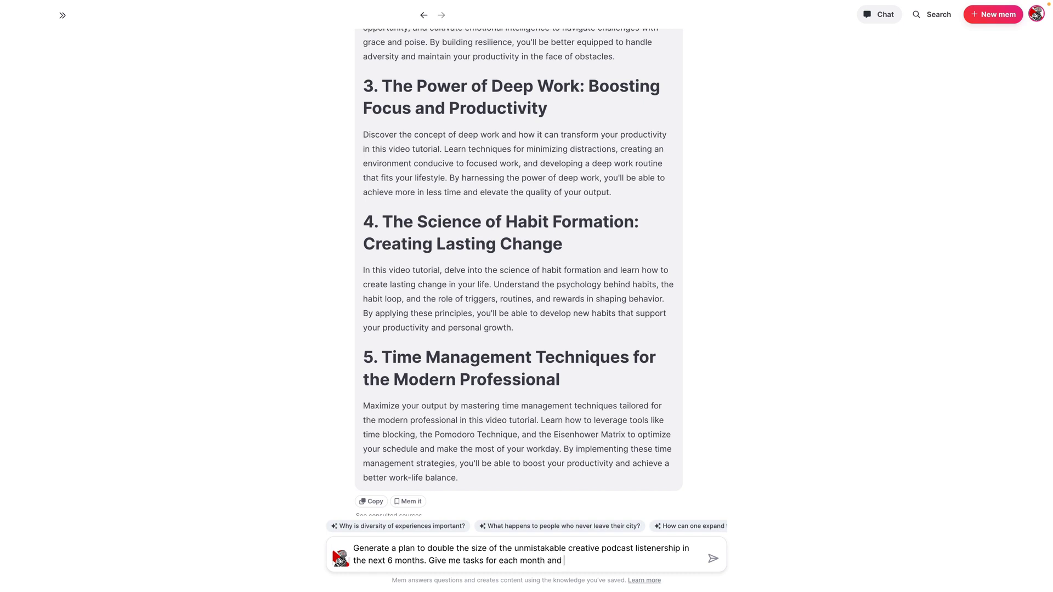
type(" make each month a header with the tasks underneath")
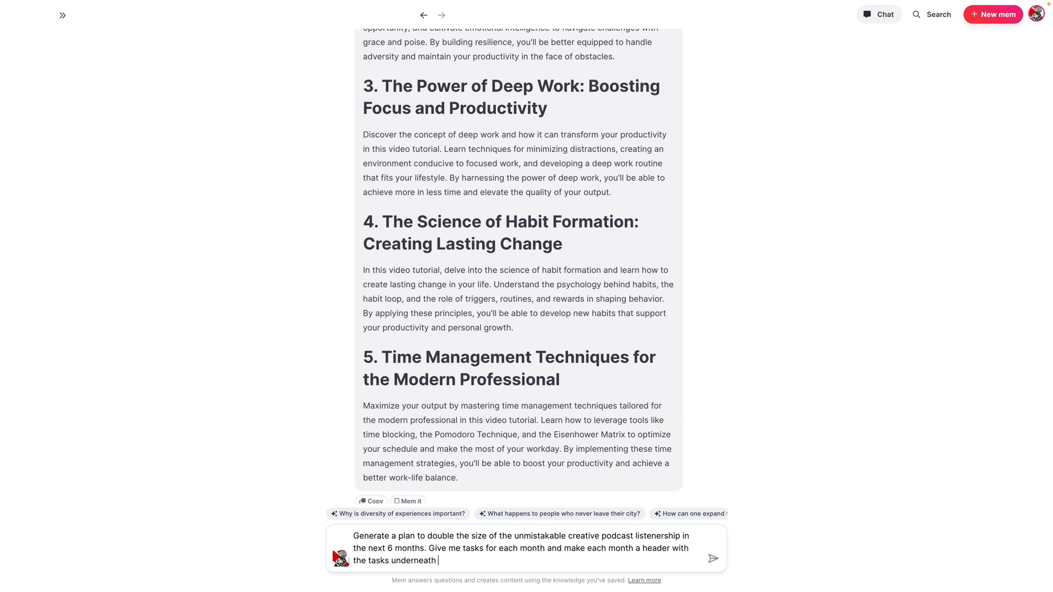
key("Return")
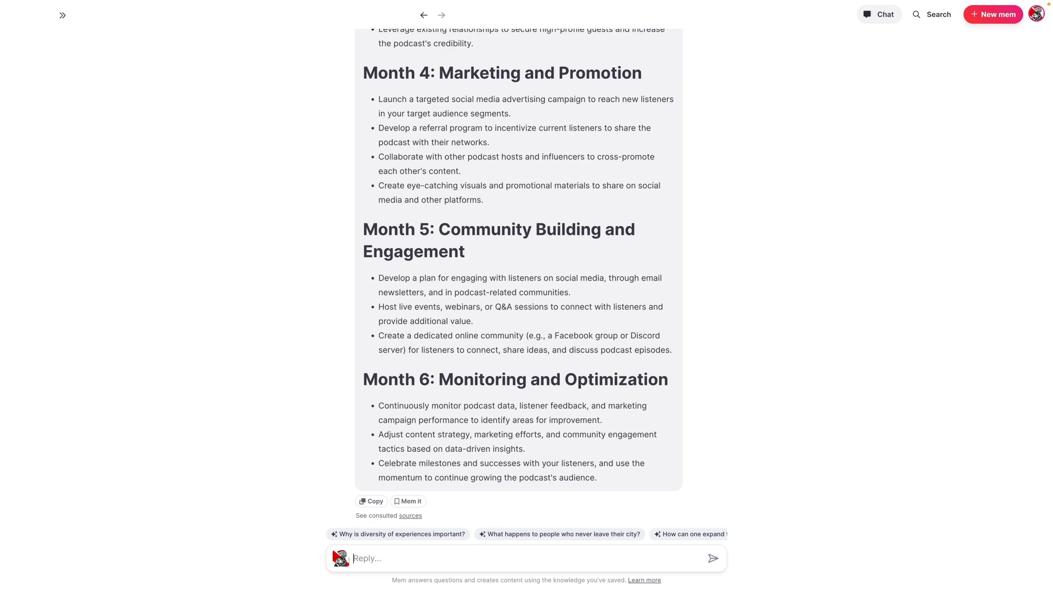
- Review the podcast plan, then return to the outline and click below its Travel Itinerary list
scroll(539, 234, "up", 10)
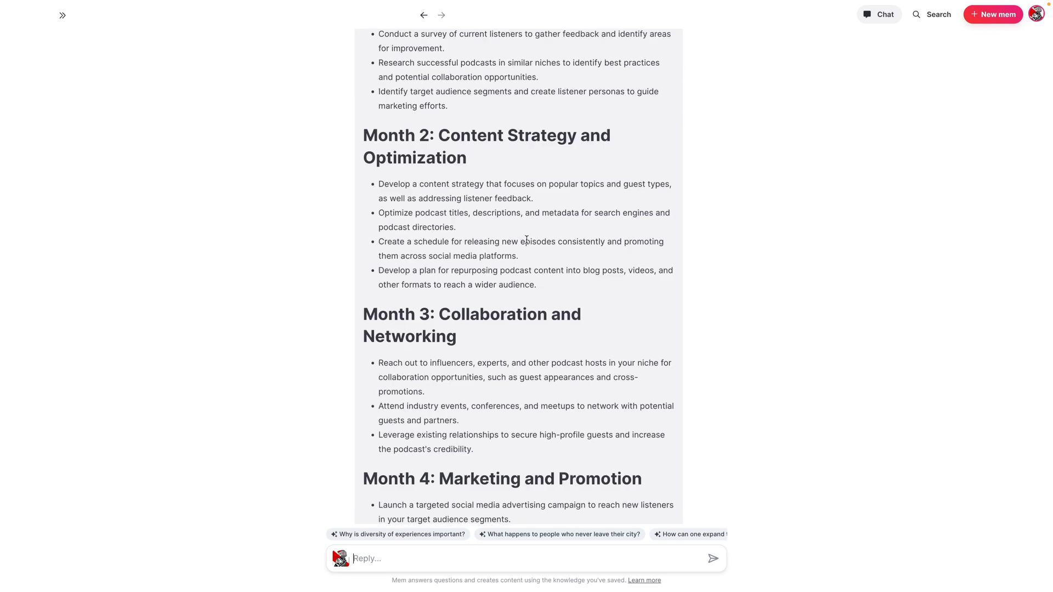
scroll(527, 241, "up", 2)
scroll(523, 250, "down", 10)
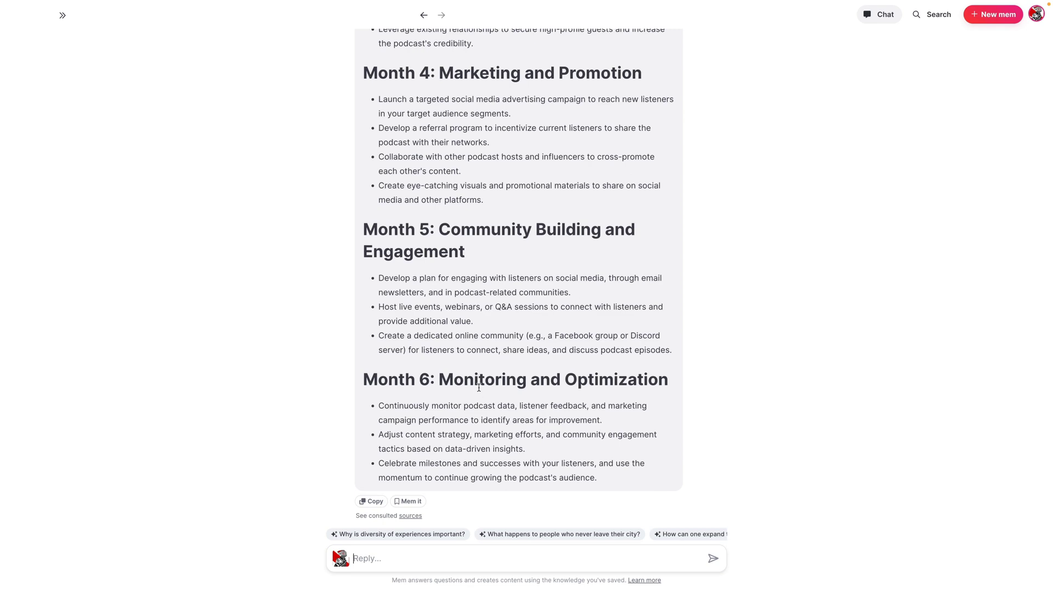
scroll(539, 302, "up", 8)
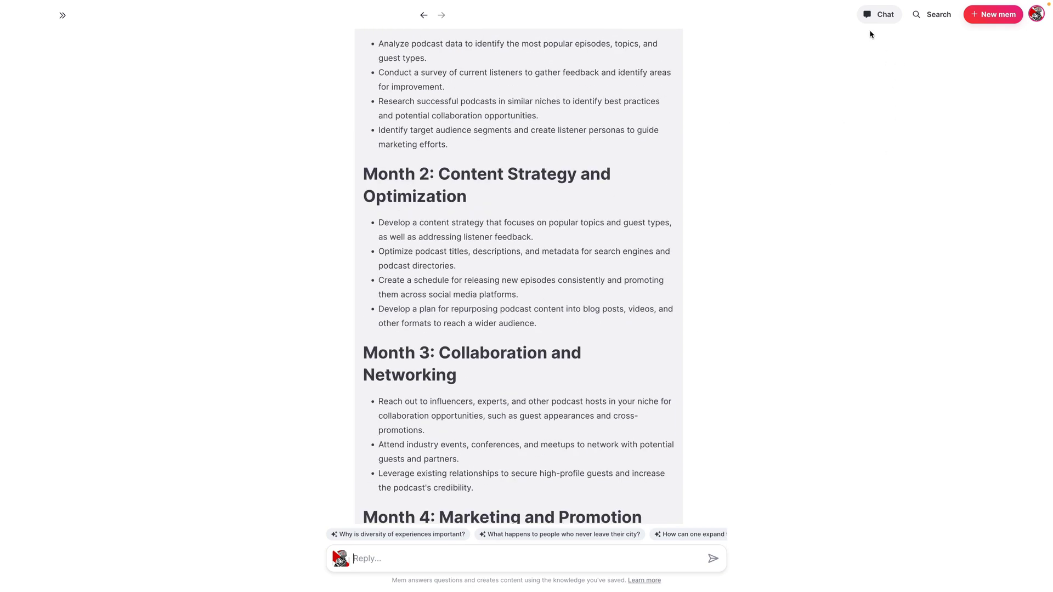
left_click(424, 14)
scroll(406, 338, "down", 5)
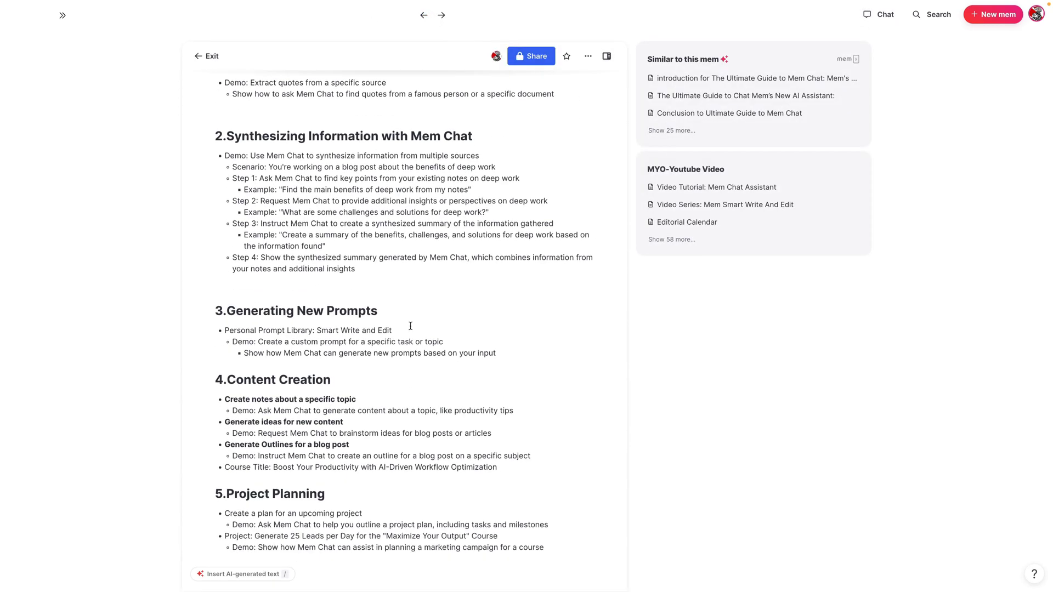
scroll(400, 340, "down", 2)
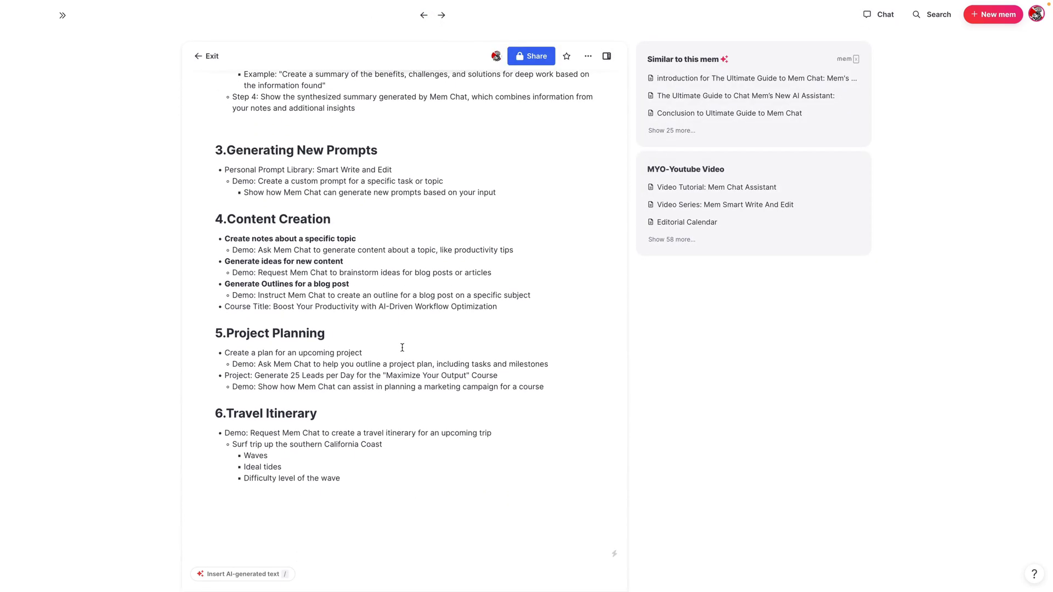
left_click(382, 457)
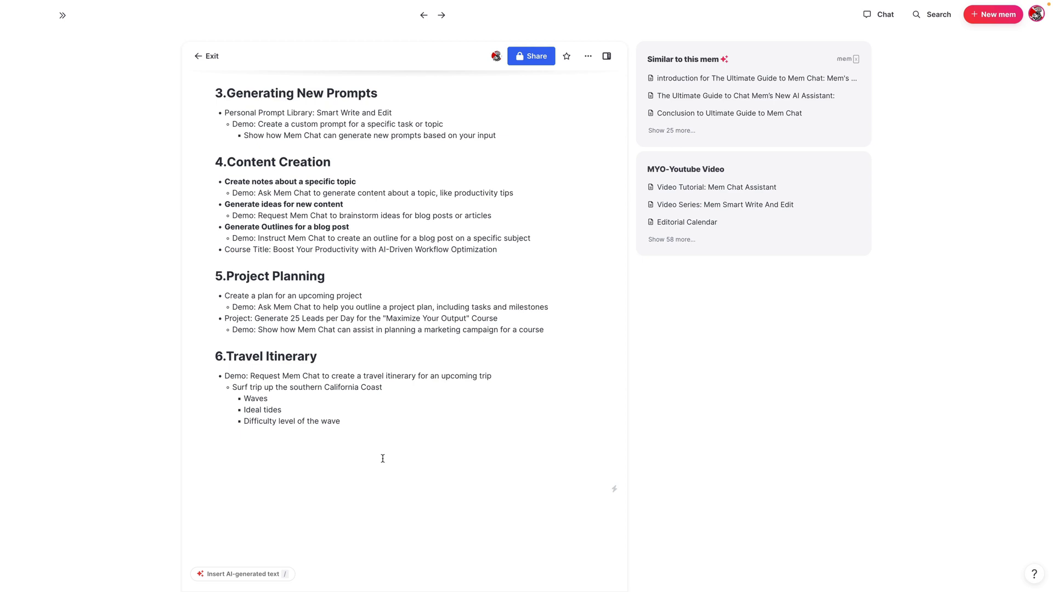
- Ask Mem Chat to plan a 2-week Southern California surf trip listing waves, difficulty and ideal tides
left_click(881, 15)
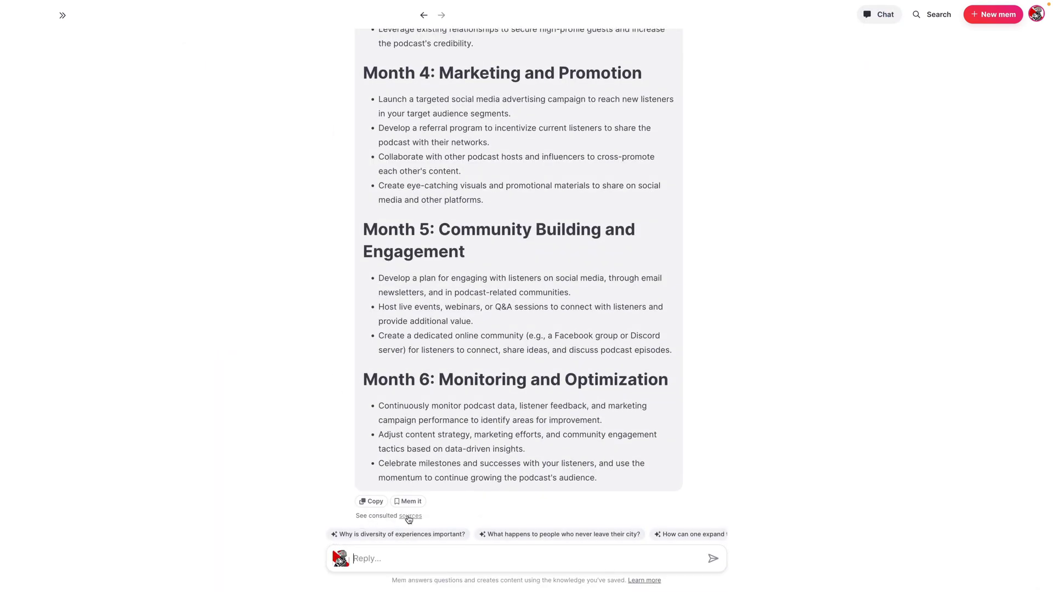
type("I w")
key("BackSpace")
key("BackSpace")
type("Plan a su")
type("rf trip up the so")
type("uthern califo")
type("rna")
type("ia tha")
type("t is 2 weeks")
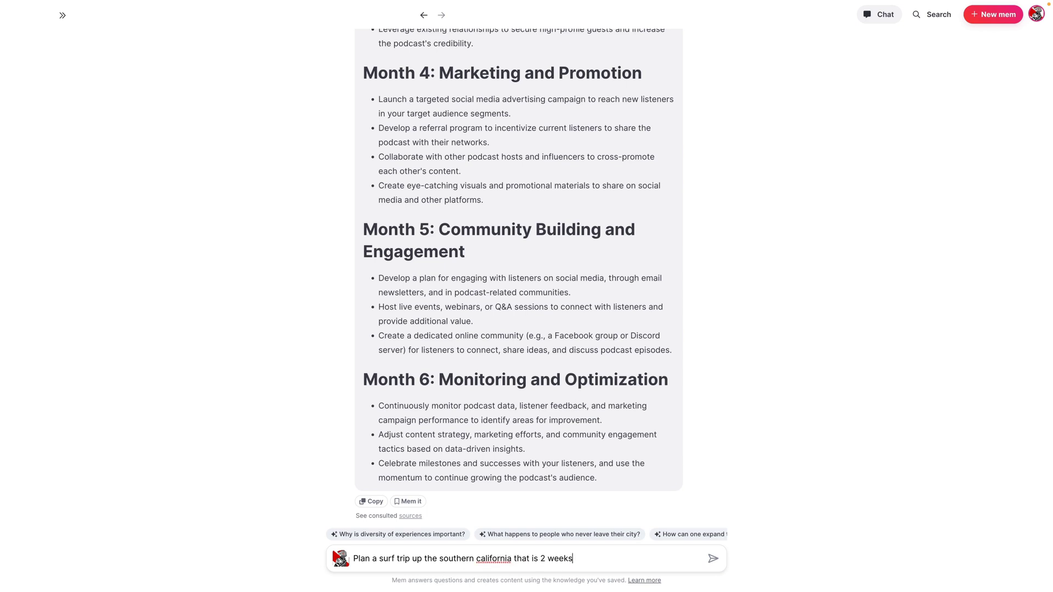
type(". List all the waves I could surf, diffic")
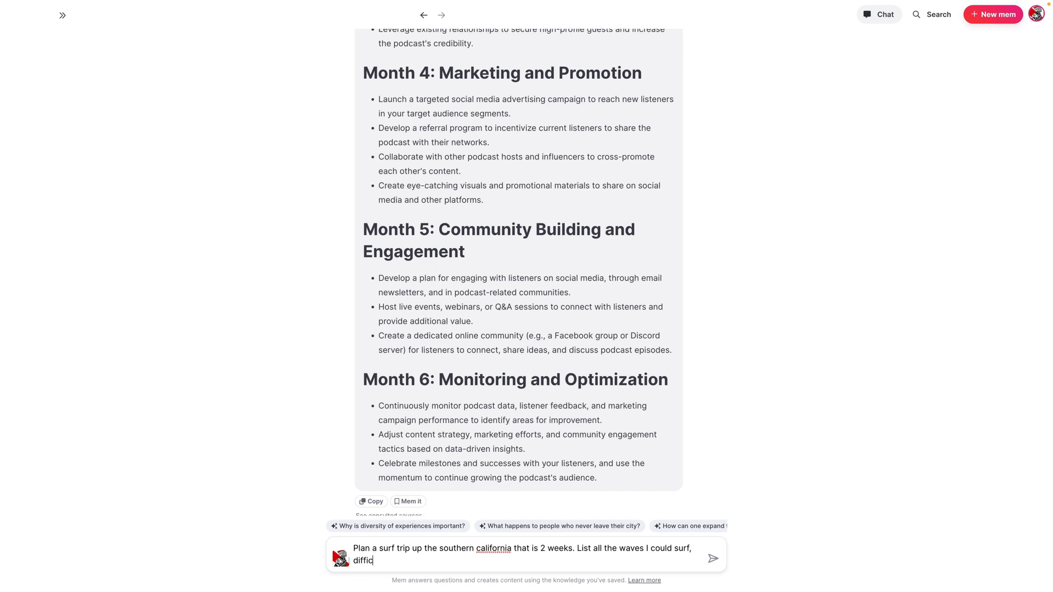
type("ulty leve,")
key("BackSpace")
type("l and ideal tides for each")
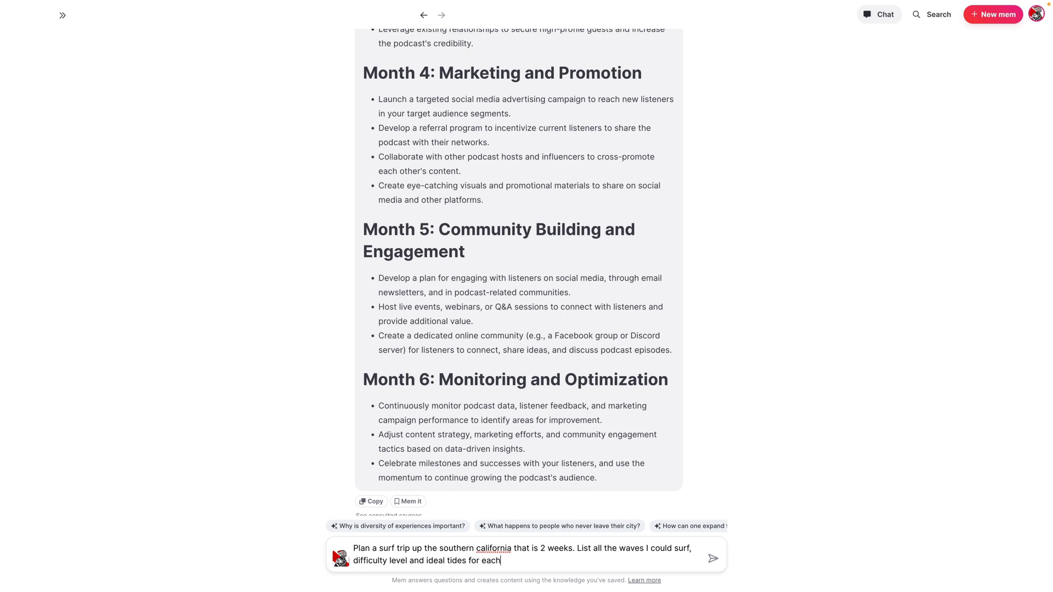
type(" wave")
key("Up")
key("Return")
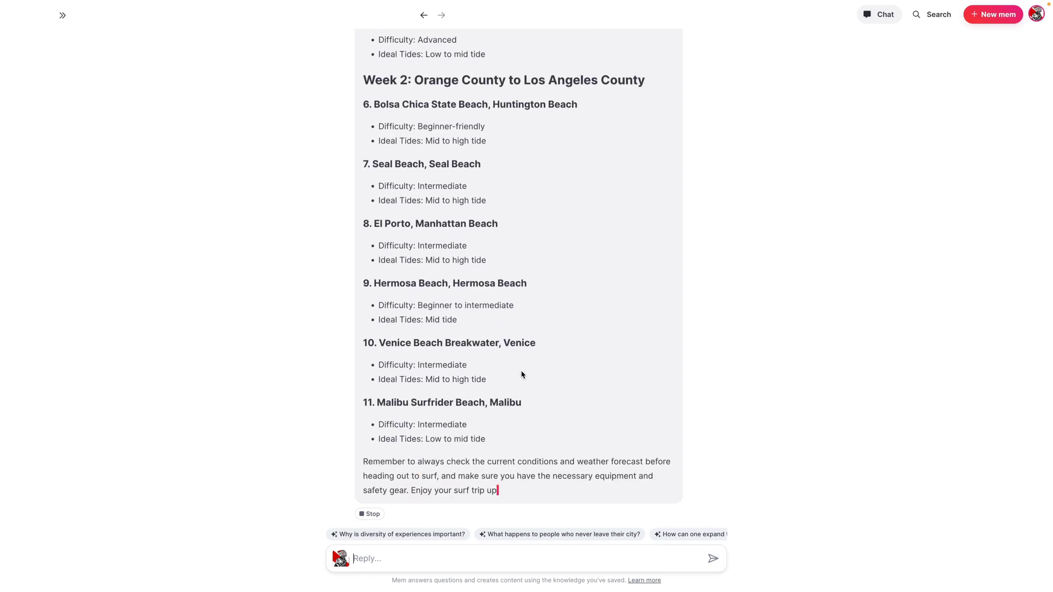
- Skim the surf itinerary, then reopen the outline and click below the Travel Itinerary list
scroll(445, 336, "up", 5)
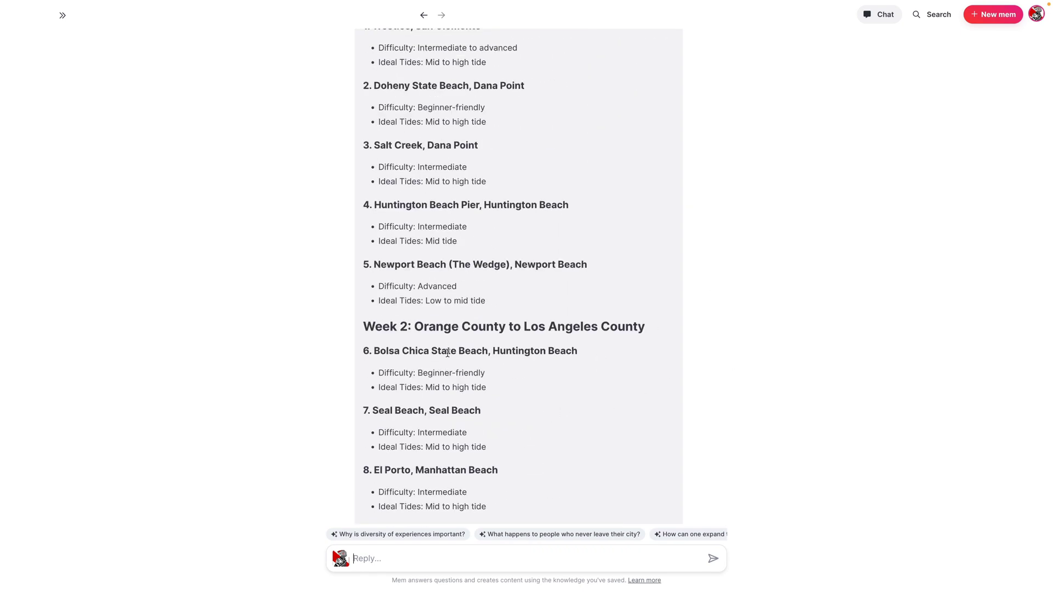
scroll(445, 351, "down", 5)
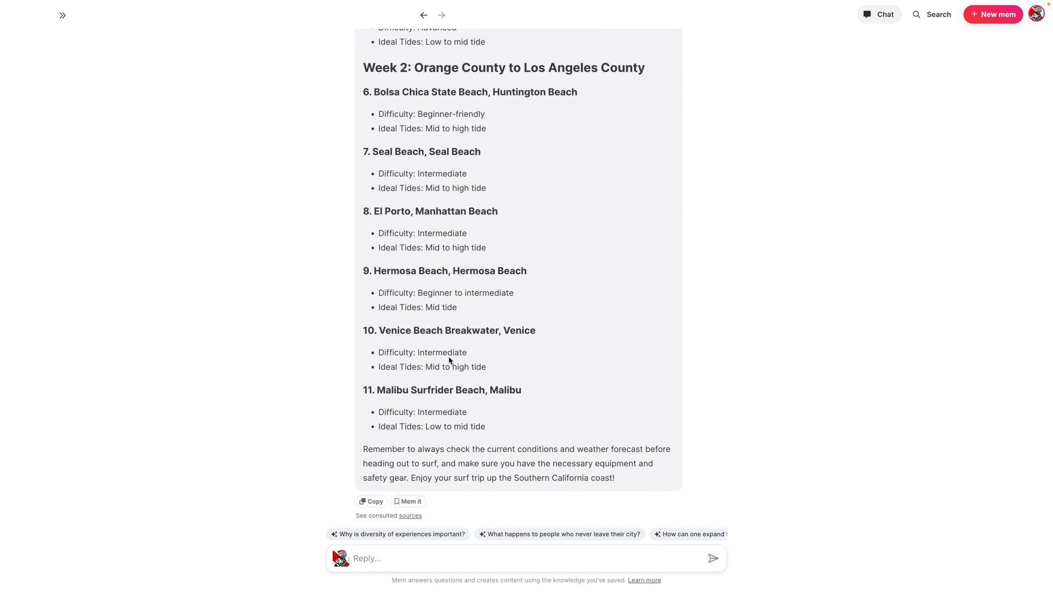
left_click(423, 15)
scroll(407, 333, "down", 6)
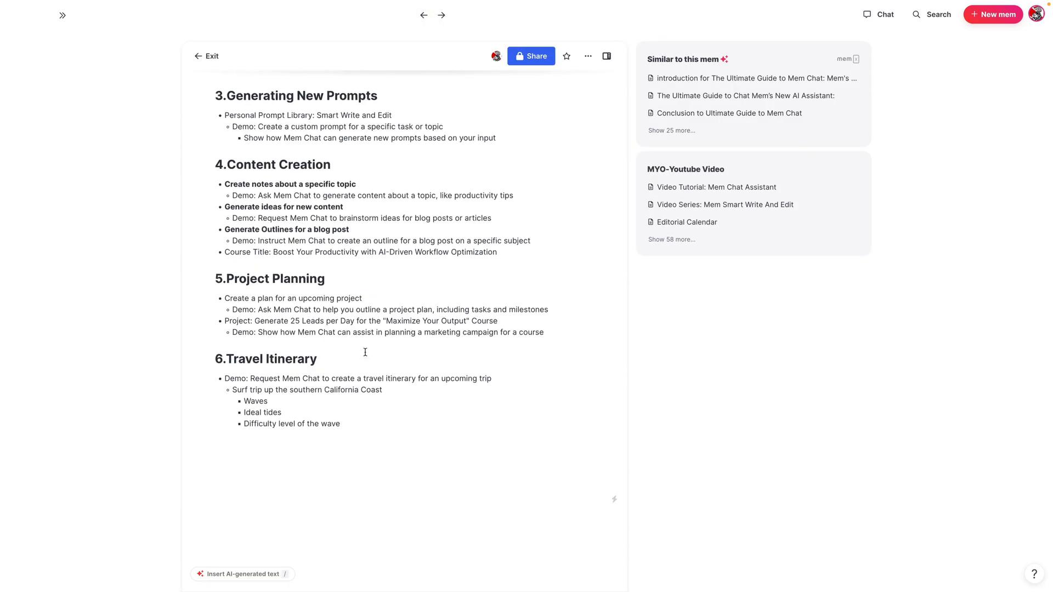
left_click(311, 446)
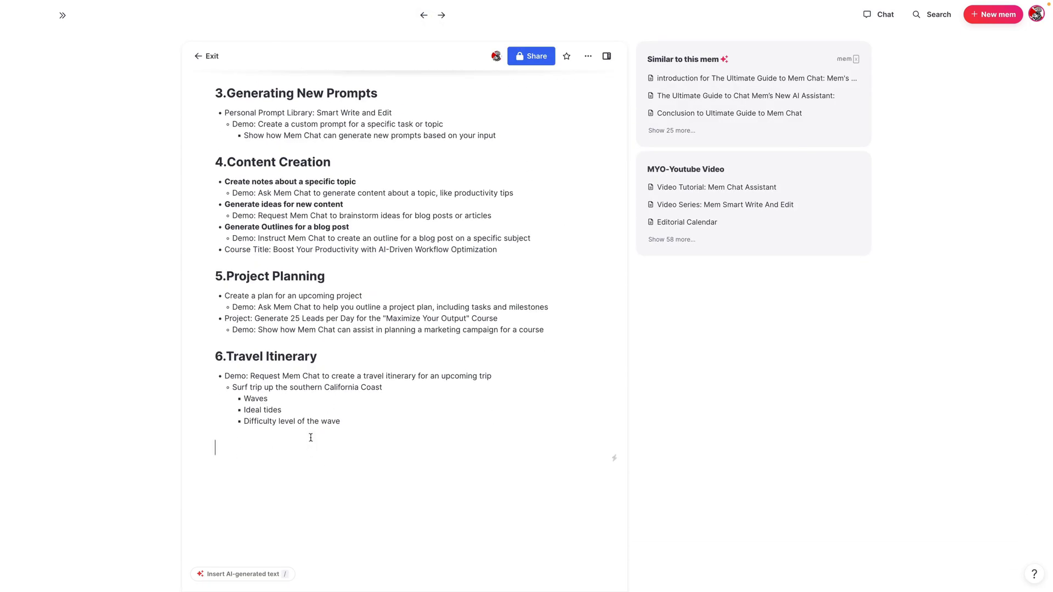